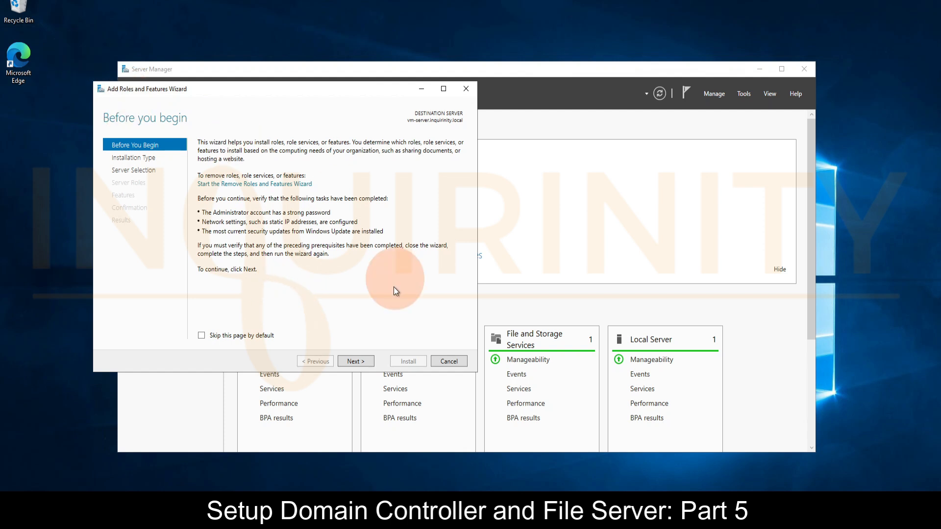
Proceed with a role-based or feature-based installation on the vm-server.inquirinity.local destination server
{"action": "left_click", "coordinate": [355, 362]}
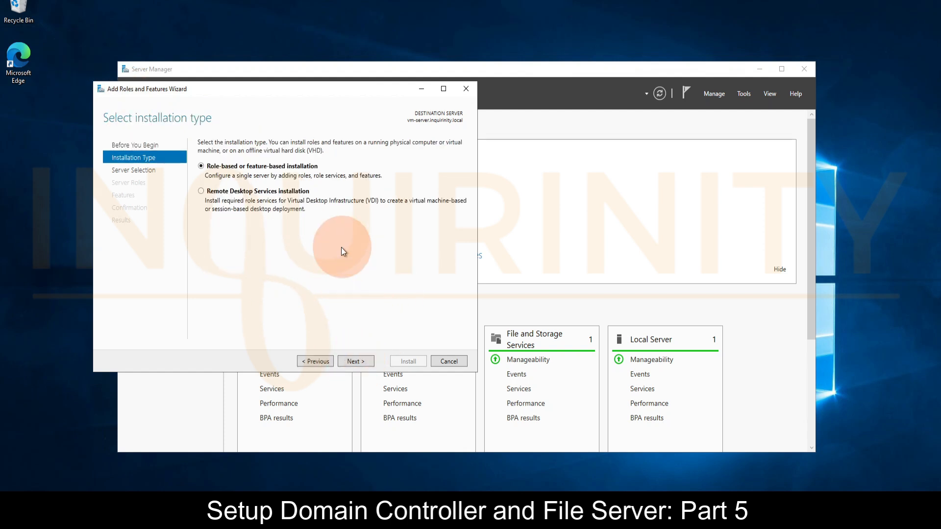
{"action": "left_click", "coordinate": [353, 361]}
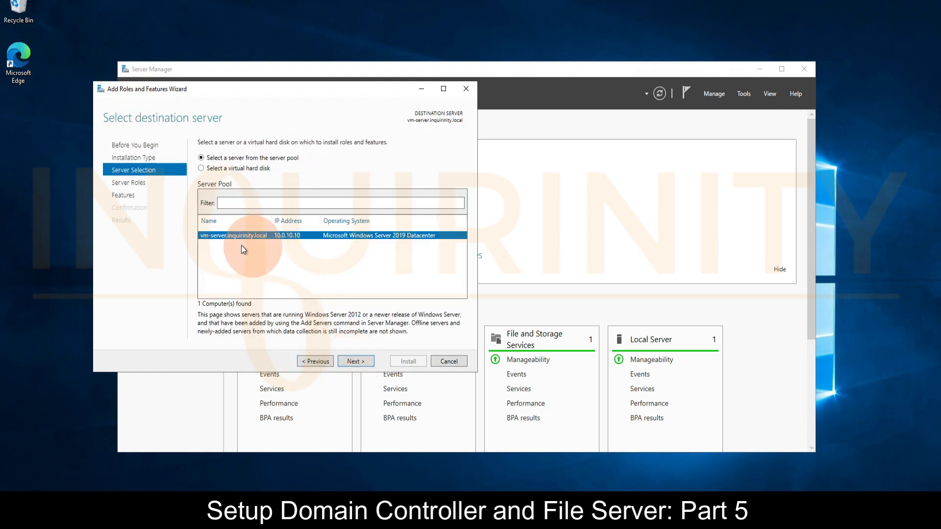
{"action": "left_click", "coordinate": [355, 361]}
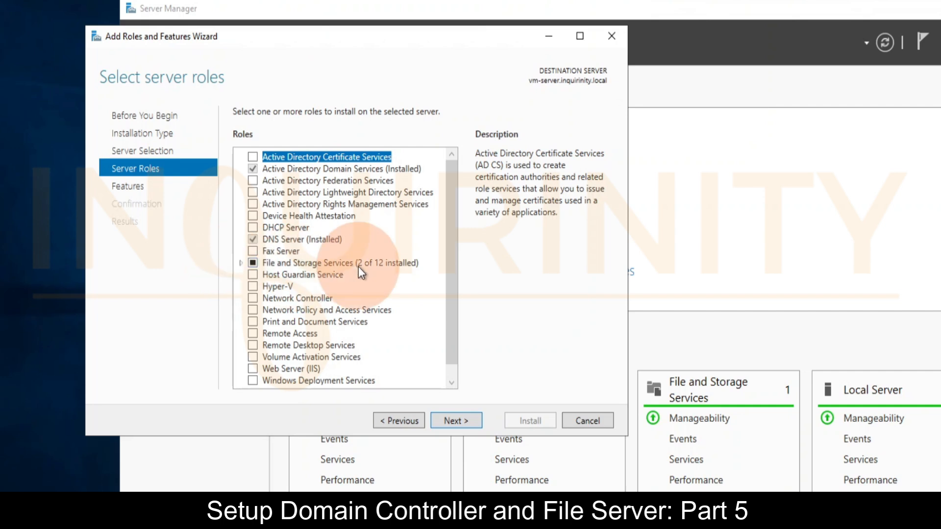
Select the File Server Resource Manager role service under File and iSCSI Services, adding its required features with management tools included
{"action": "left_click", "coordinate": [241, 263]}
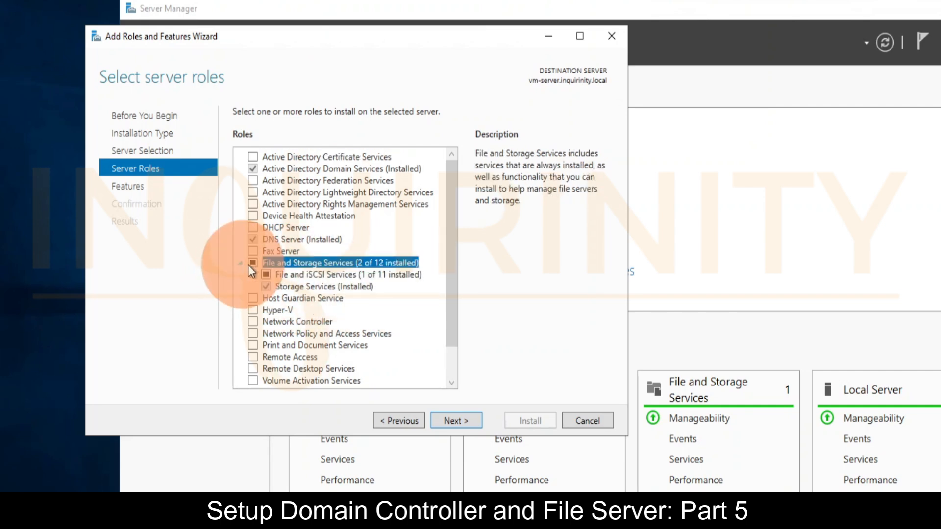
{"action": "left_click", "coordinate": [254, 275]}
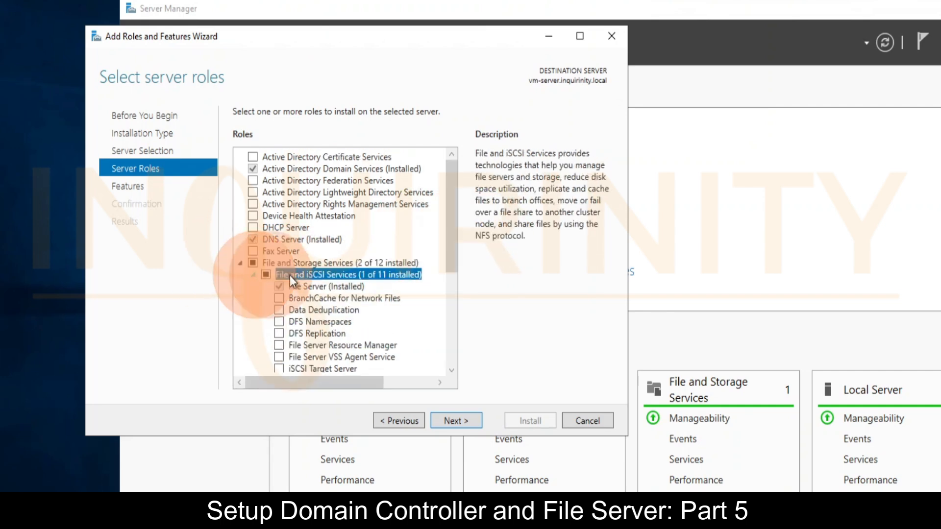
{"action": "left_click_drag", "start_coordinate": [451, 210], "coordinate": [451, 252]}
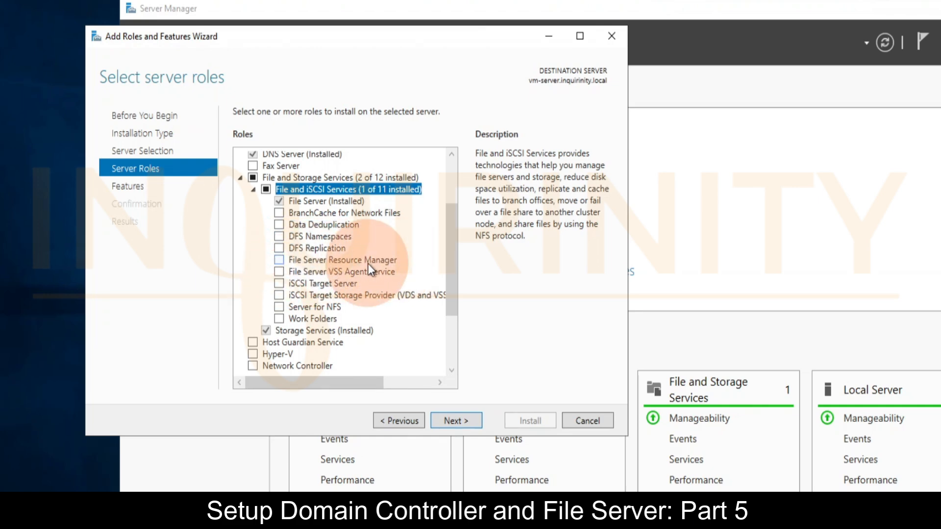
{"action": "left_click", "coordinate": [333, 261]}
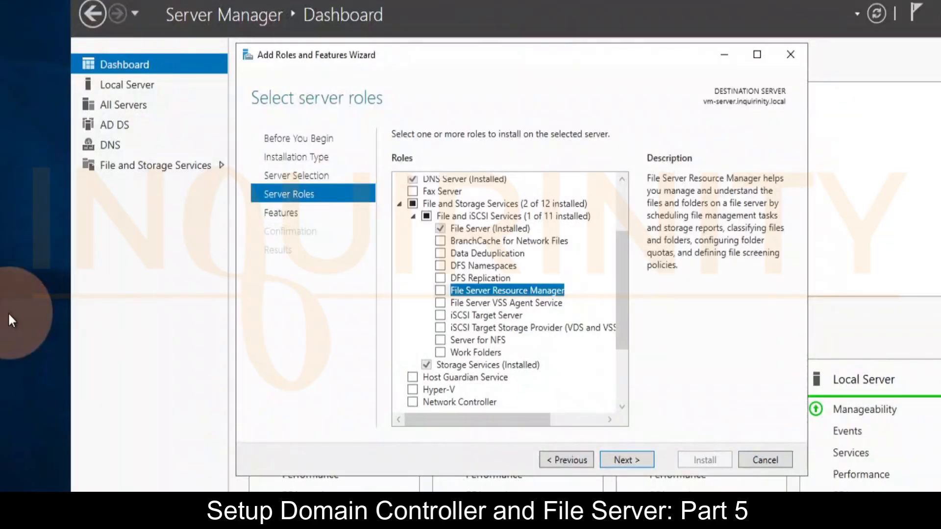
{"action": "left_click", "coordinate": [443, 290]}
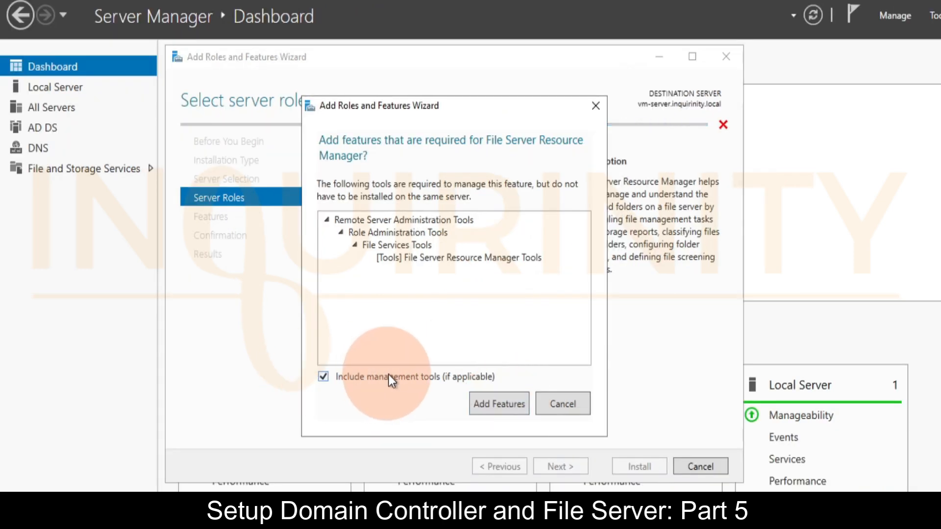
{"action": "left_click", "coordinate": [496, 404]}
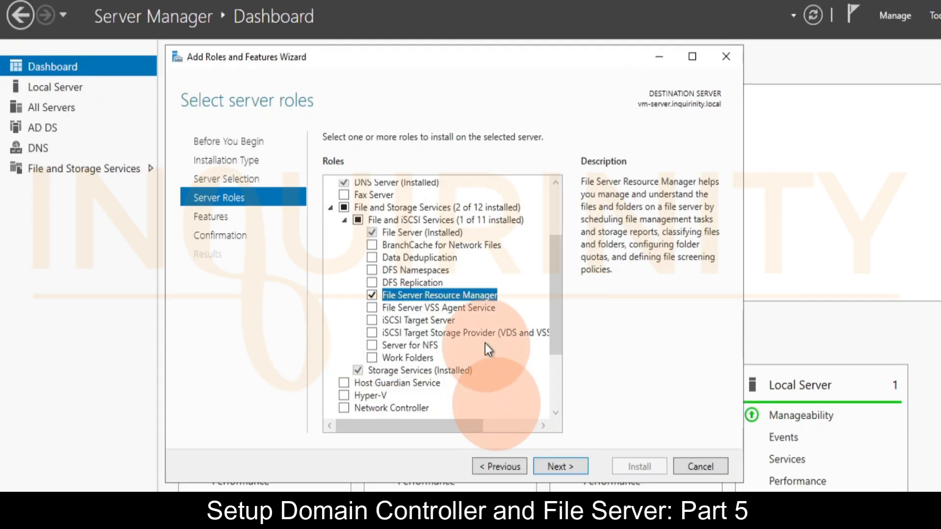
Keep the default feature selection and install File Server Resource Manager with its tools
{"action": "left_click", "coordinate": [563, 468]}
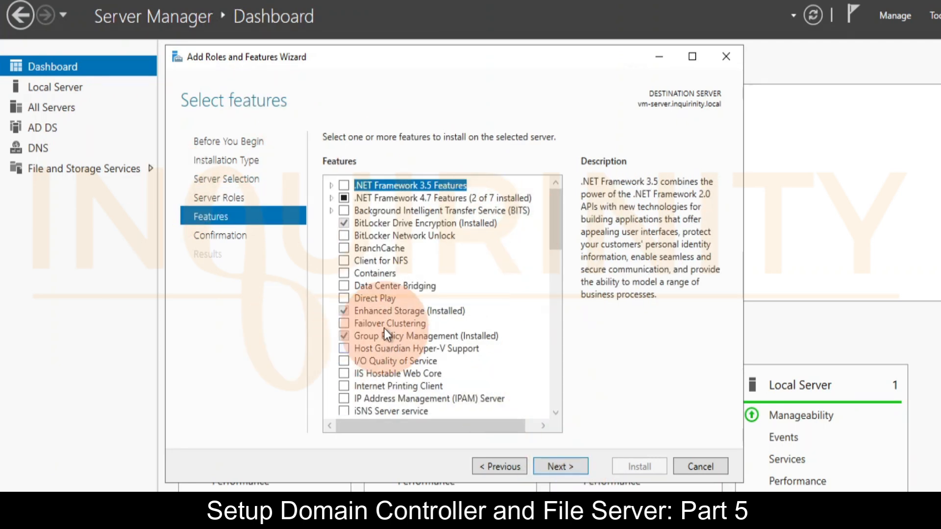
{"action": "left_click", "coordinate": [561, 465]}
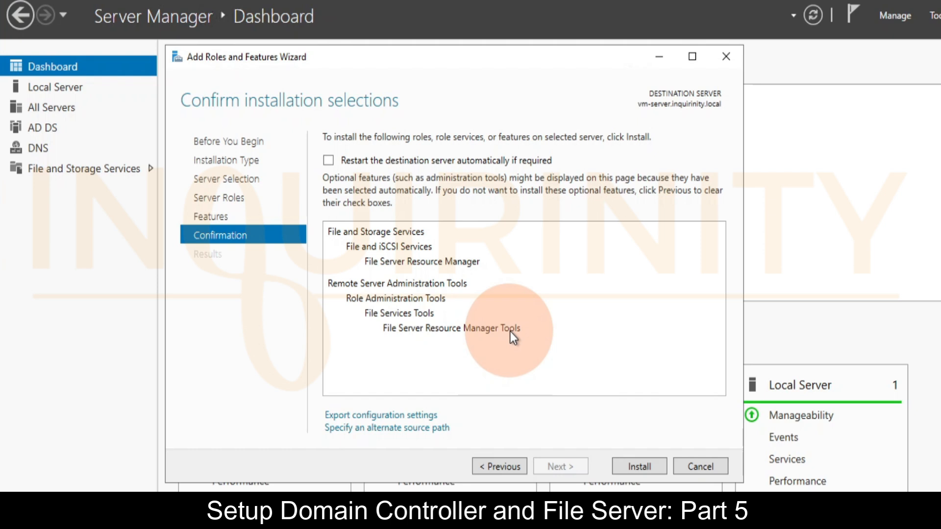
{"action": "left_click", "coordinate": [642, 466]}
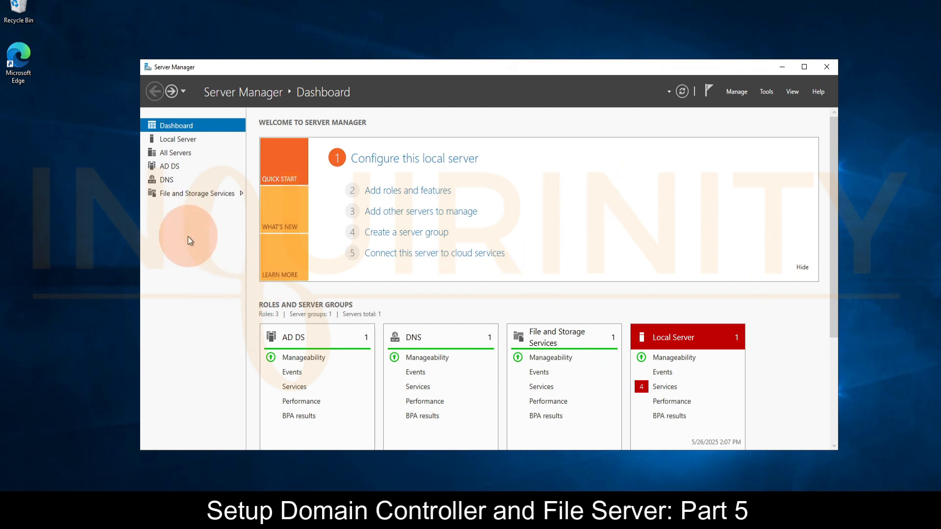
Look at the management options for vm-server in File and Storage Services, and return to the dashboard
{"action": "left_click", "coordinate": [167, 194]}
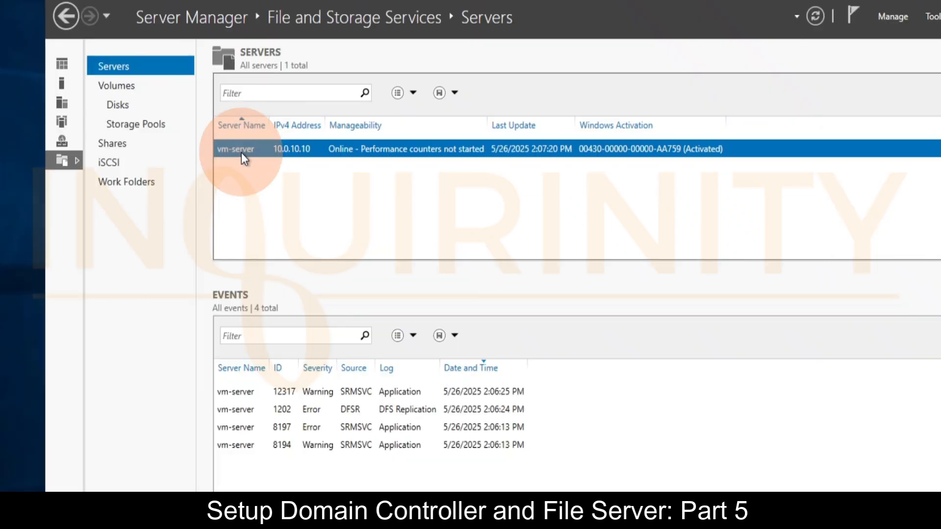
{"action": "right_click", "coordinate": [241, 152]}
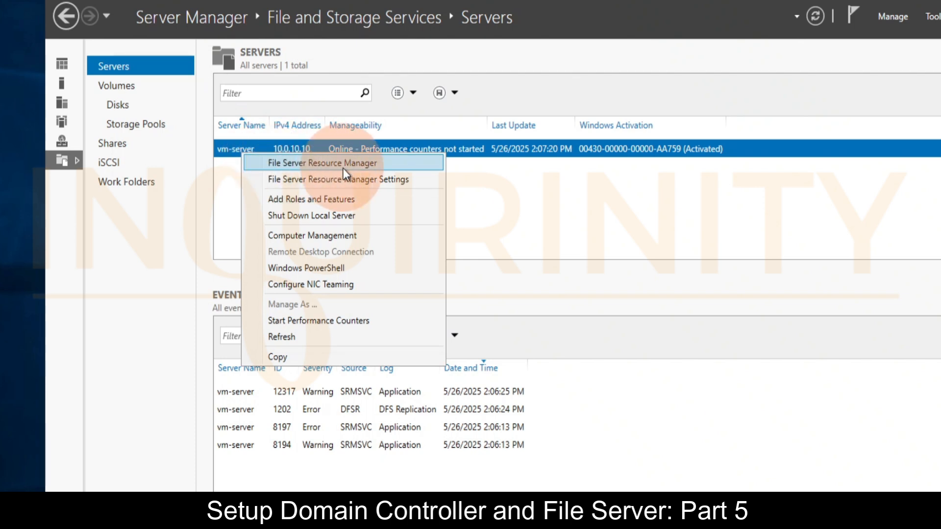
{"action": "left_click", "coordinate": [77, 27]}
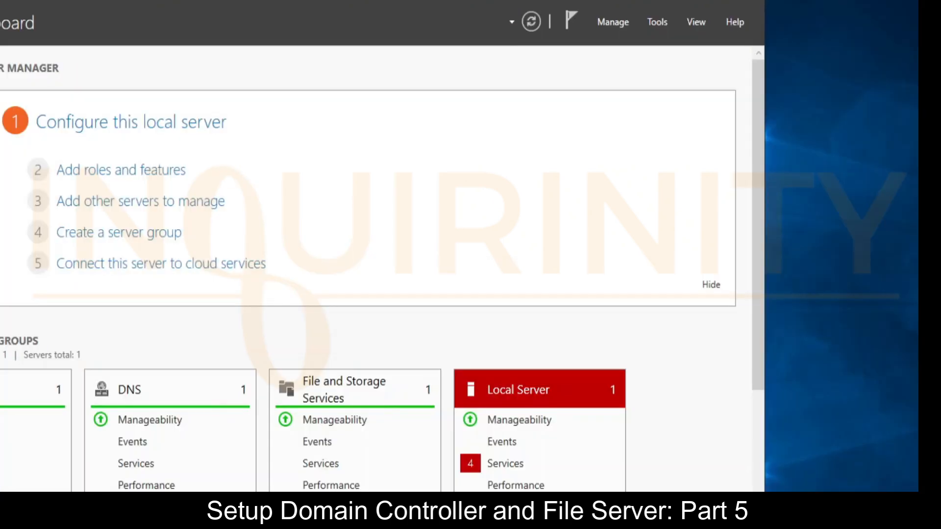
Launch File Server Resource Manager and place its restored window over the Server Manager dashboard
{"action": "left_click", "coordinate": [670, 23]}
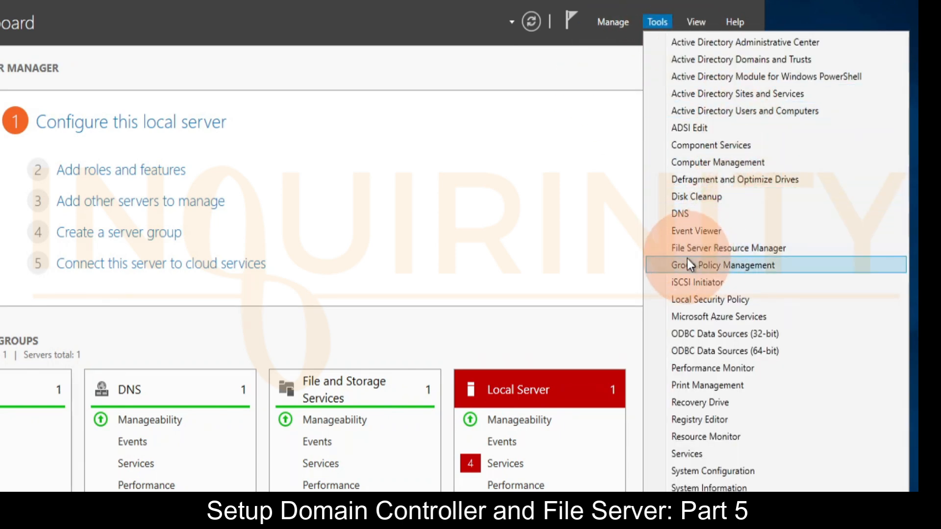
{"action": "left_click", "coordinate": [752, 251]}
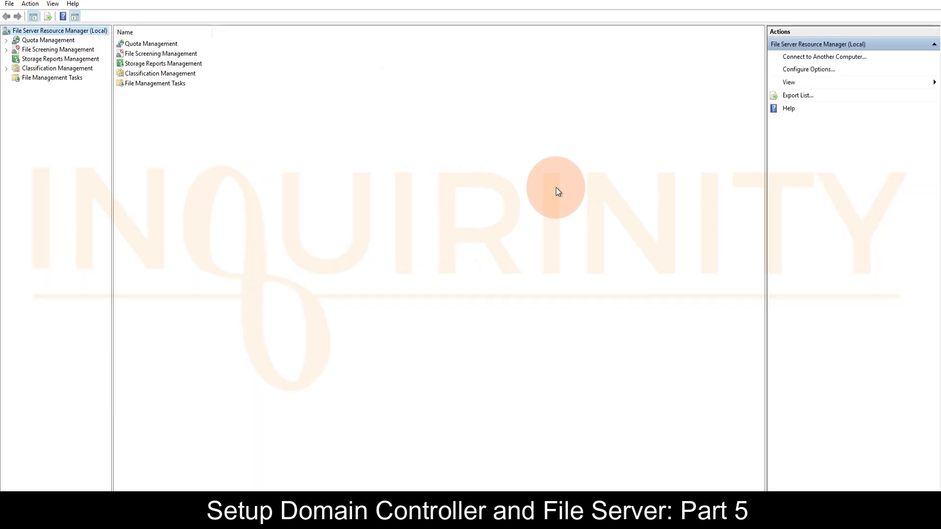
{"action": "double_click", "coordinate": [170, 0]}
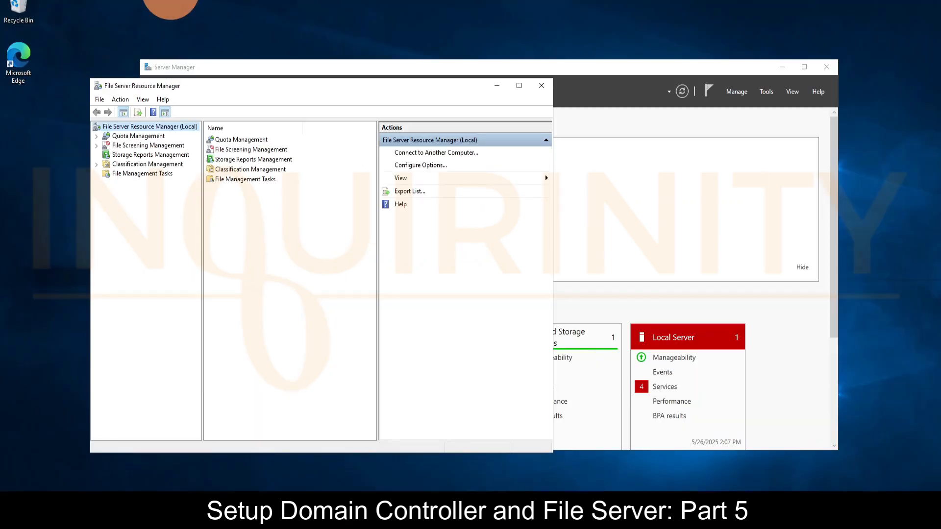
{"action": "left_click_drag", "start_coordinate": [249, 91], "coordinate": [404, 119]}
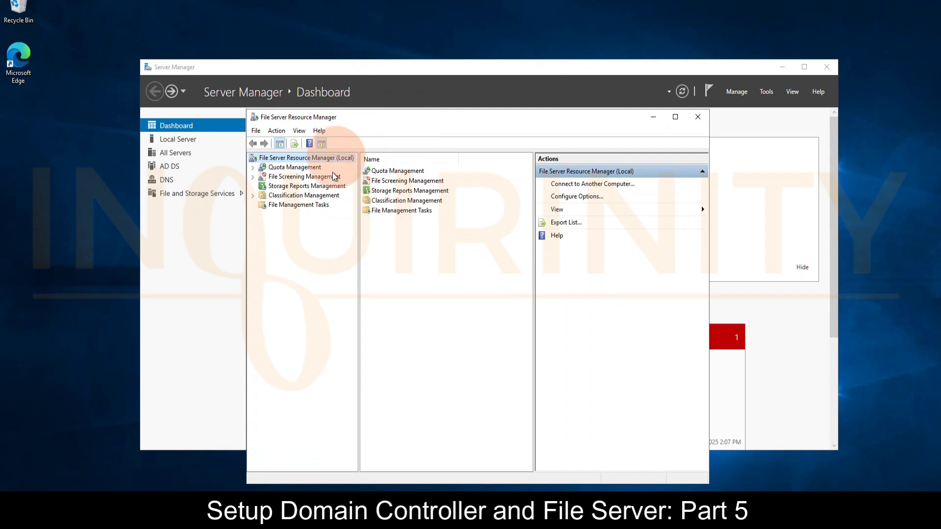
{"action": "left_click", "coordinate": [58, 262]}
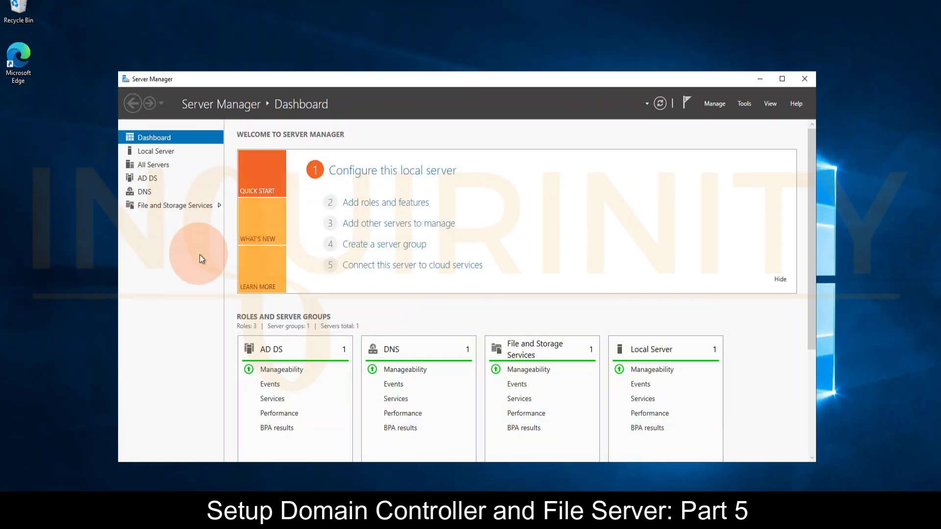
Open File Server Resource Manager from Server Manager, restore and reposition its window, and close Server Manager
{"action": "left_click", "coordinate": [748, 106]}
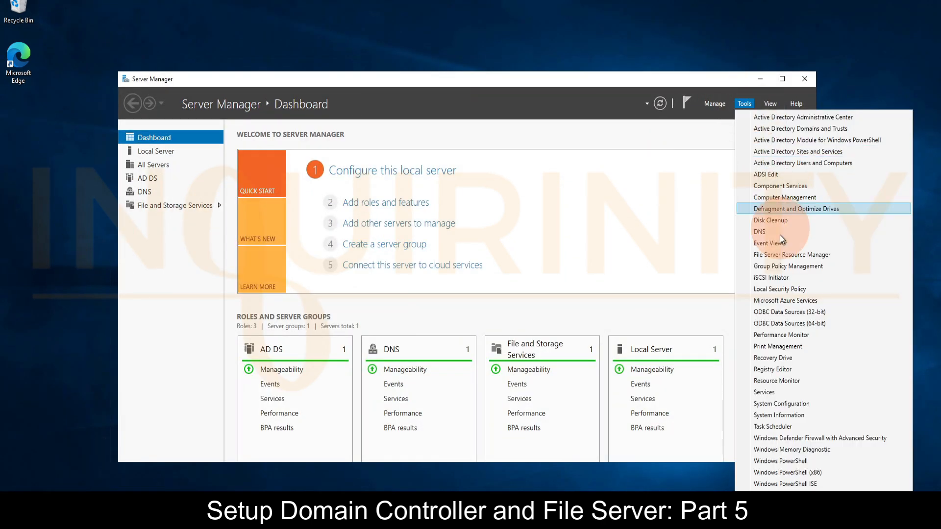
{"action": "left_click", "coordinate": [789, 257]}
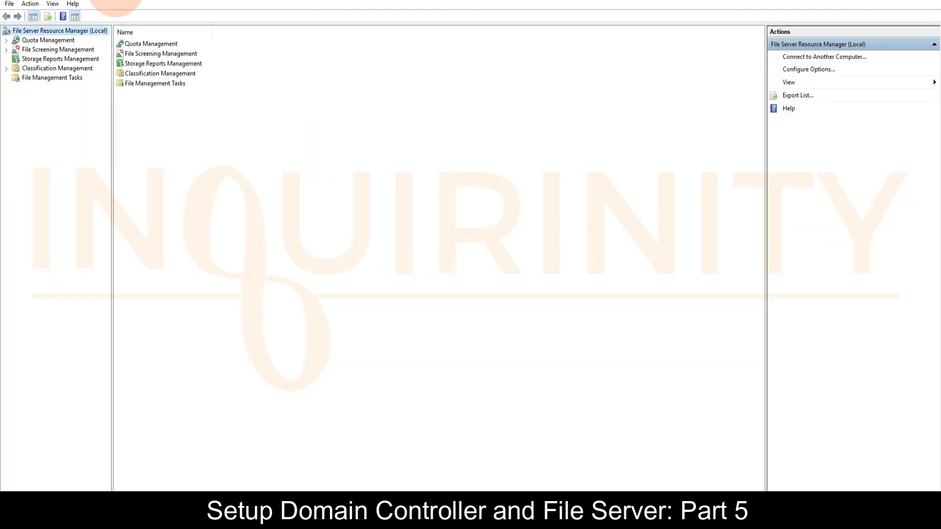
{"action": "double_click", "coordinate": [76, 1]}
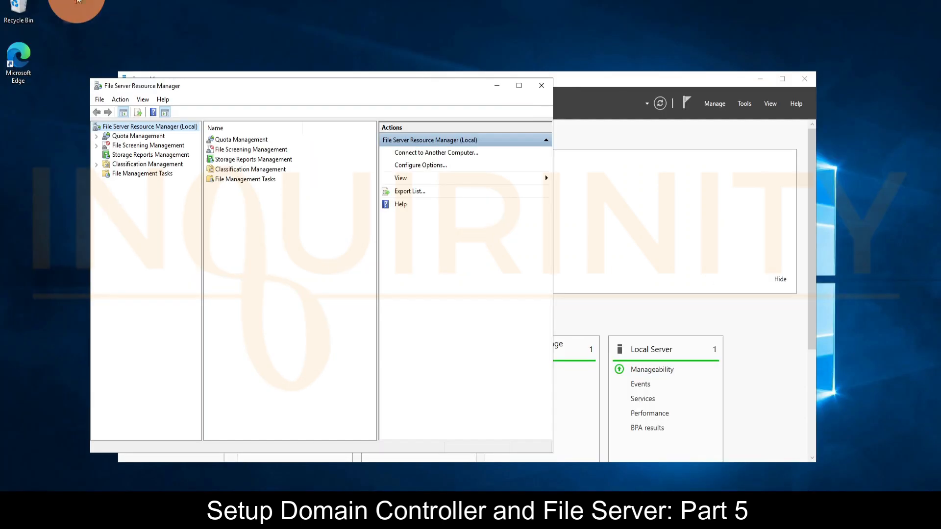
{"action": "left_click_drag", "start_coordinate": [208, 91], "coordinate": [352, 113]}
{"action": "left_click", "coordinate": [811, 83]}
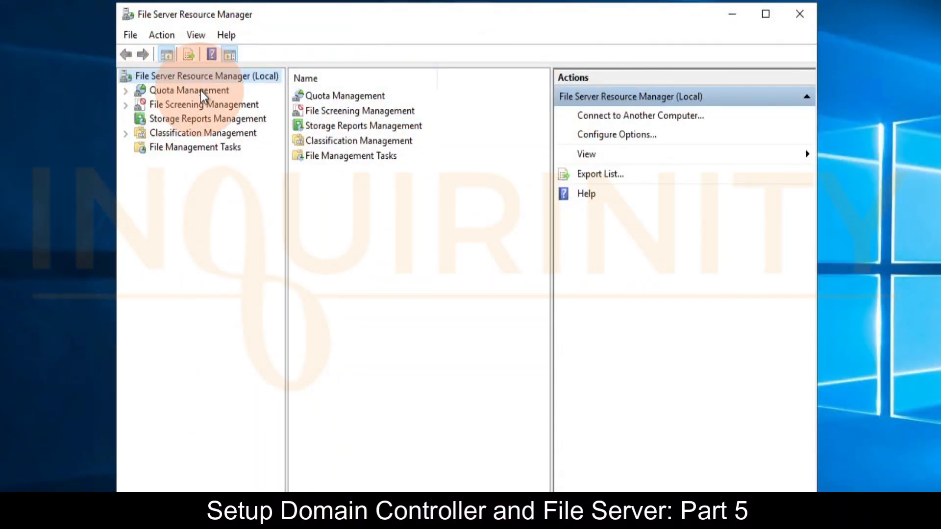
Show the quota templates under Quota Management and widen the template name column
{"action": "left_click", "coordinate": [173, 91]}
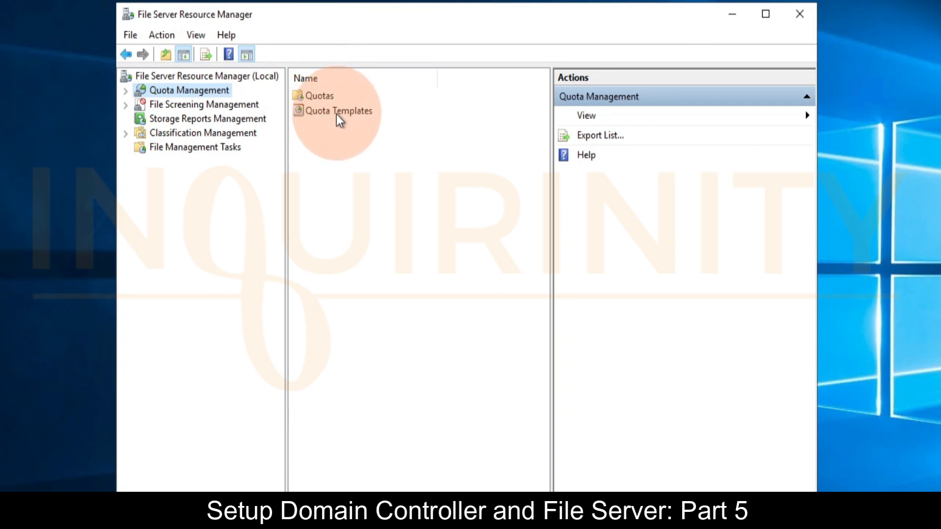
{"action": "double_click", "coordinate": [323, 112]}
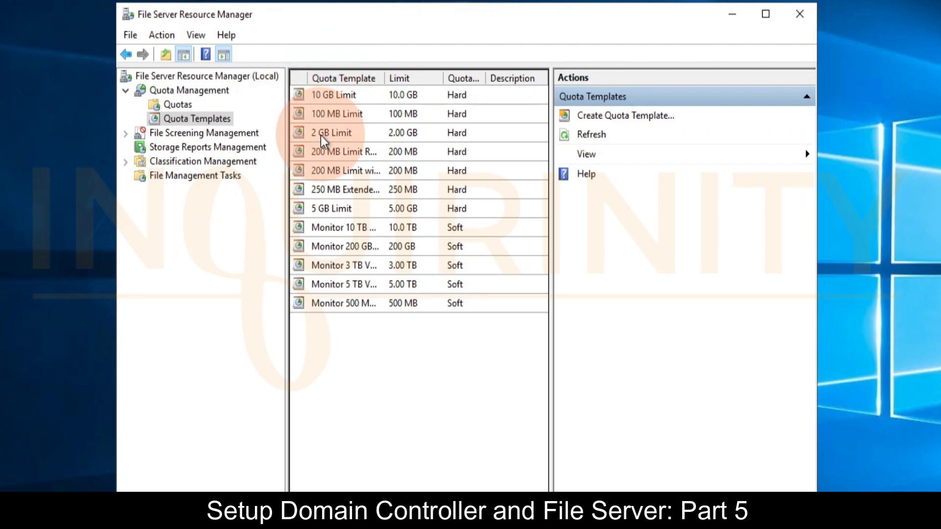
{"action": "left_click_drag", "start_coordinate": [383, 78], "coordinate": [418, 78]}
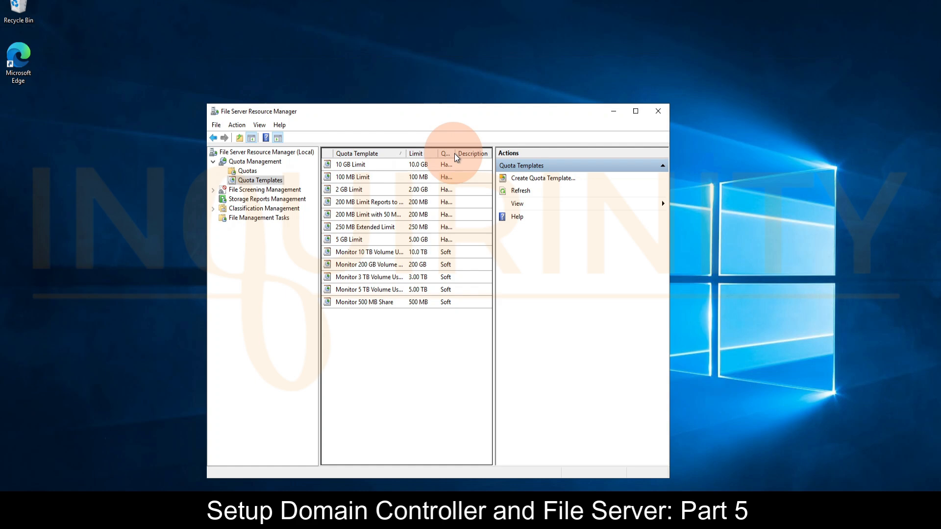
Examine the 10 GB Limit quota template's space limit, quota type and notification thresholds
{"action": "double_click", "coordinate": [348, 166]}
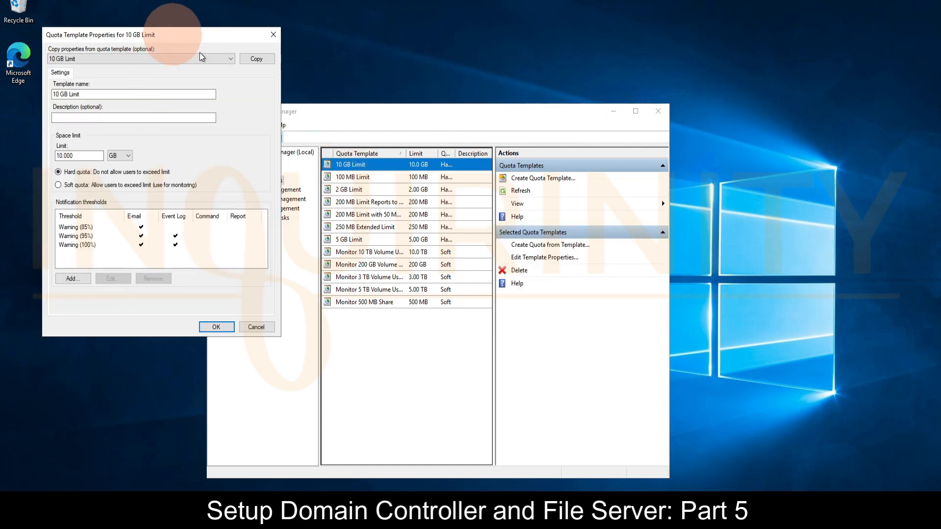
{"action": "left_click_drag", "start_coordinate": [137, 32], "coordinate": [397, 119]}
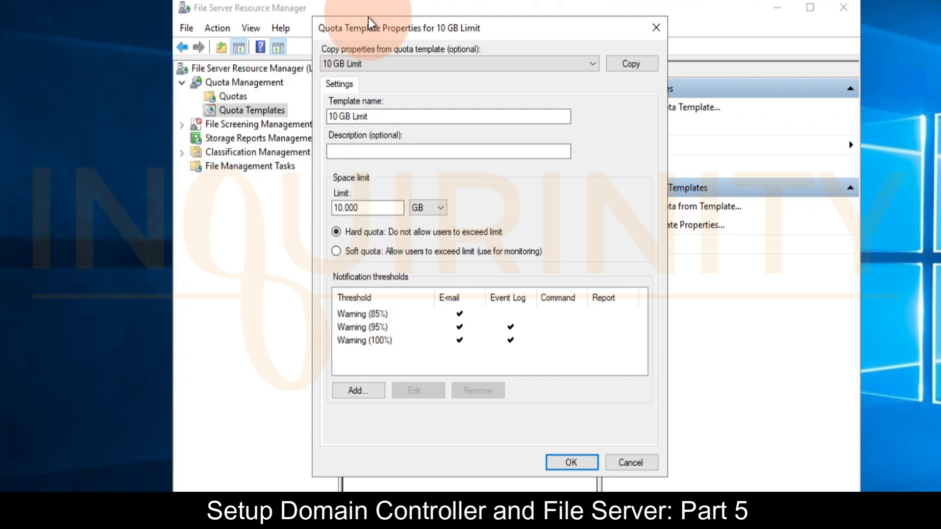
{"action": "left_click_drag", "start_coordinate": [397, 34], "coordinate": [644, 70]}
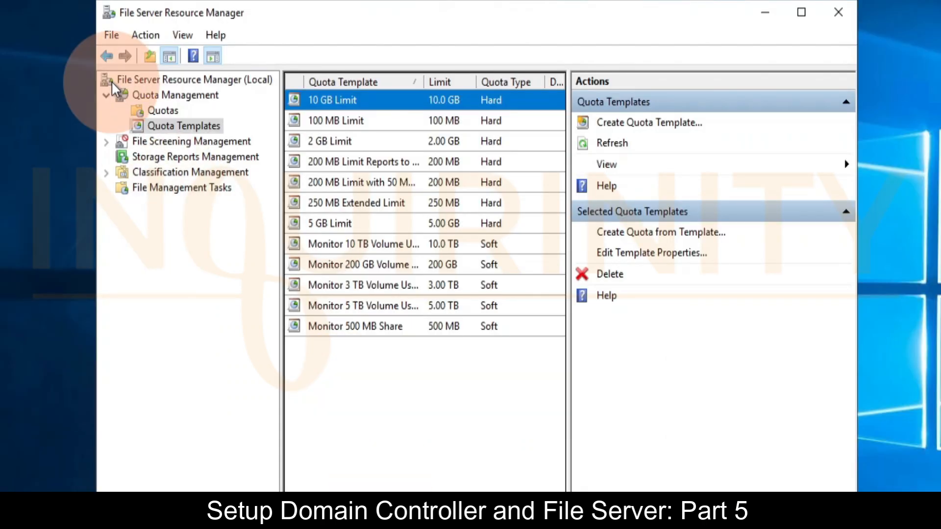
Start creating a new quota under Quotas and reposition the Create Quota dialog
{"action": "left_click", "coordinate": [162, 111]}
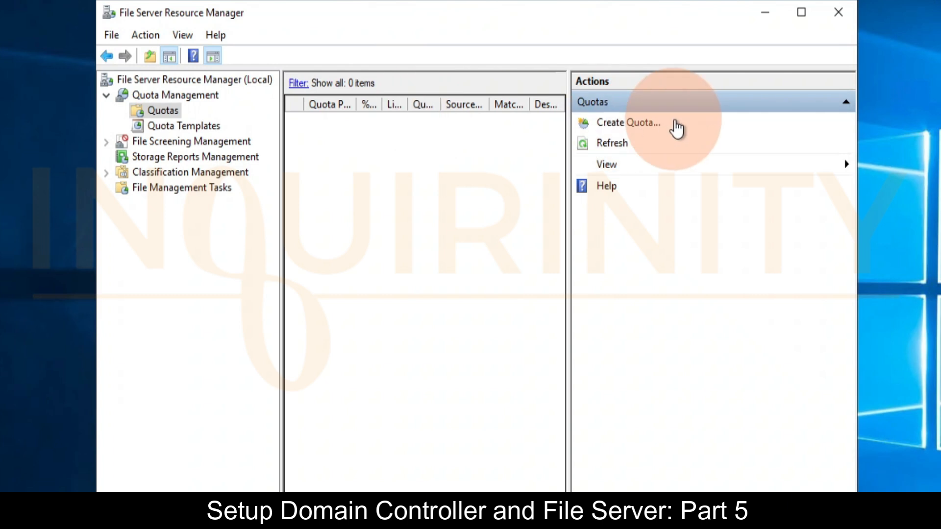
{"action": "left_click", "coordinate": [185, 126]}
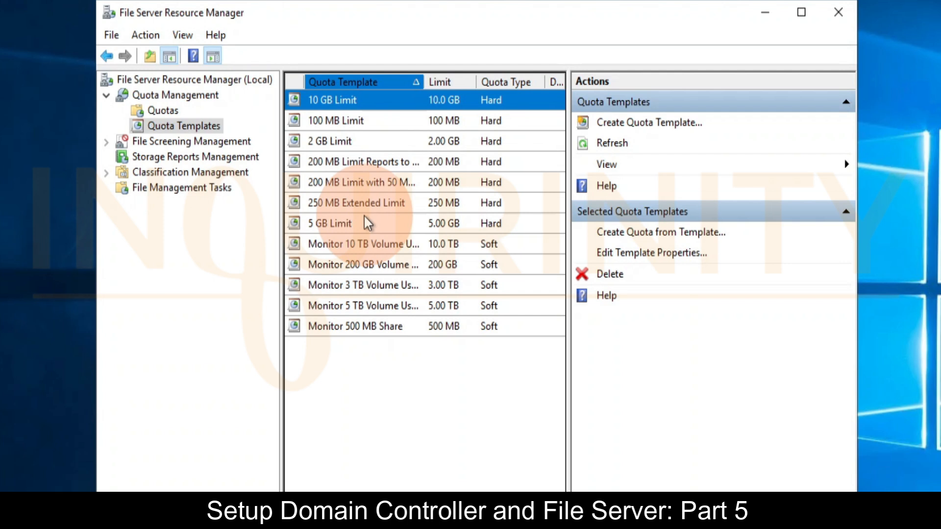
{"action": "left_click", "coordinate": [162, 111]}
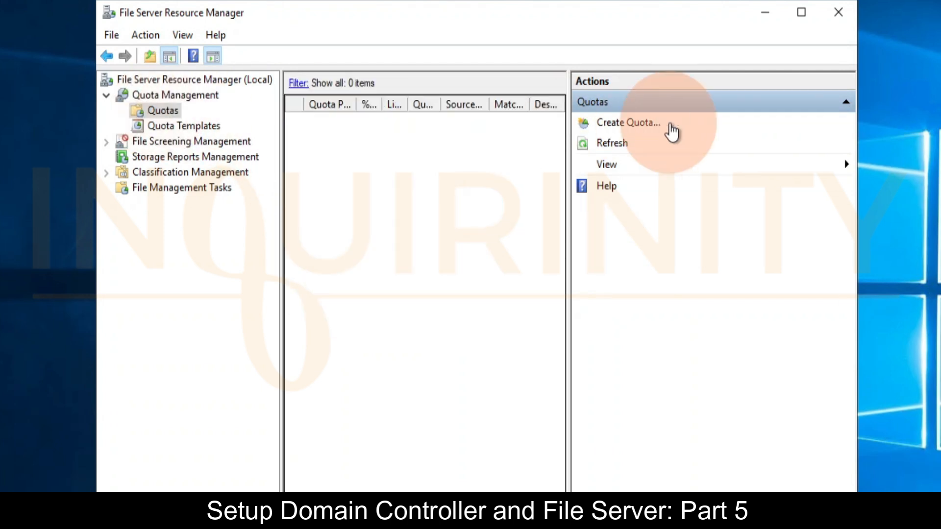
{"action": "left_click", "coordinate": [633, 128]}
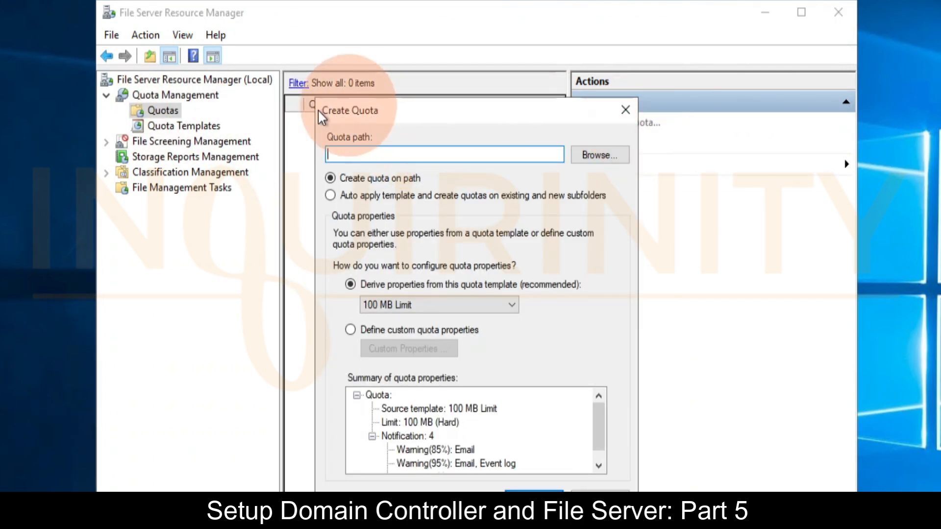
{"action": "left_click_drag", "start_coordinate": [460, 125], "coordinate": [435, 120]}
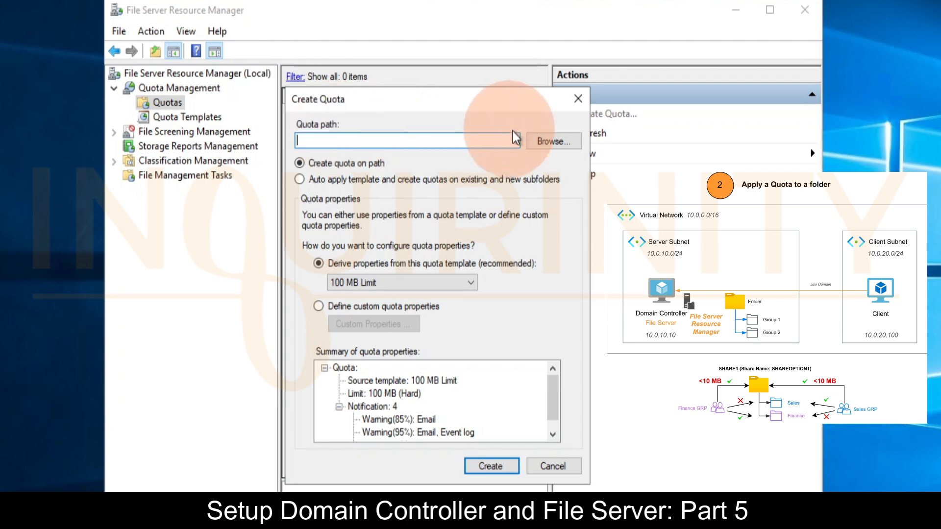
Set the quota path to the SHARE1 folder on the Windows (C:) drive
{"action": "left_click", "coordinate": [552, 142]}
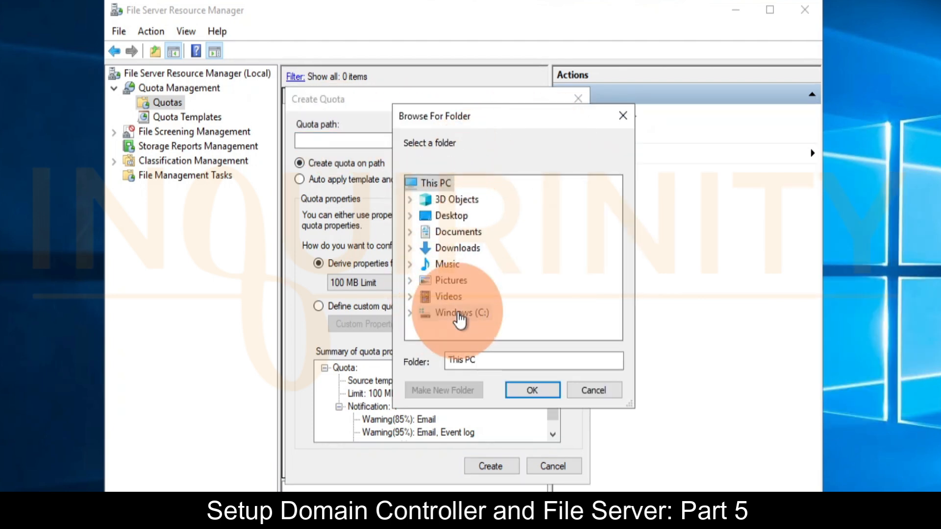
{"action": "double_click", "coordinate": [455, 312]}
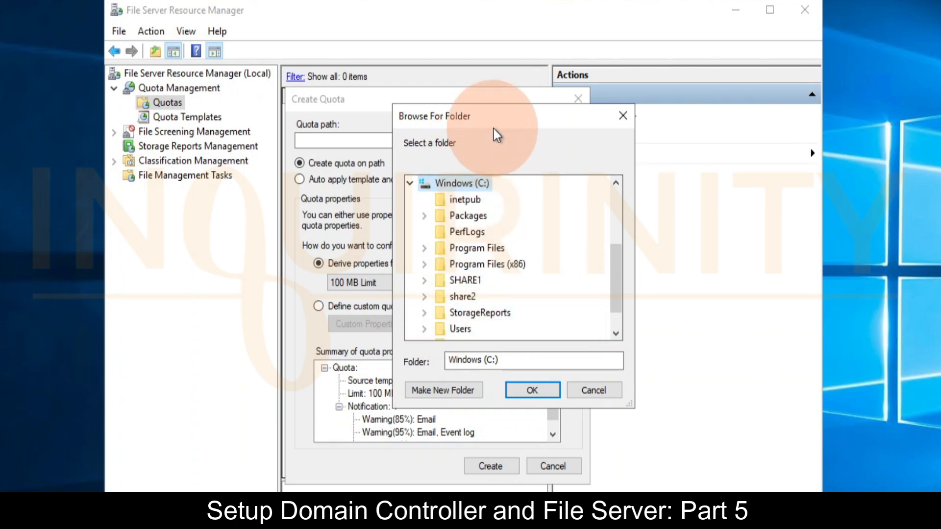
{"action": "left_click_drag", "start_coordinate": [496, 117], "coordinate": [570, 139]}
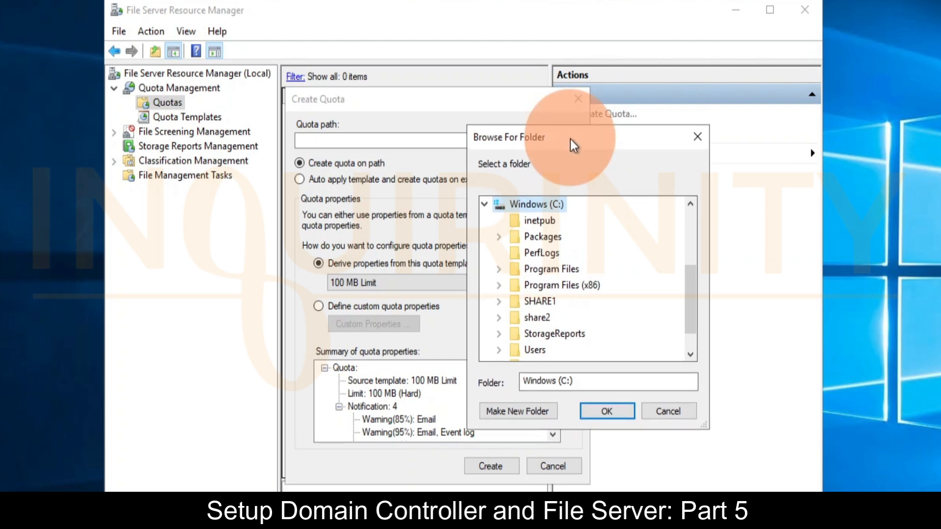
{"action": "left_click", "coordinate": [543, 303]}
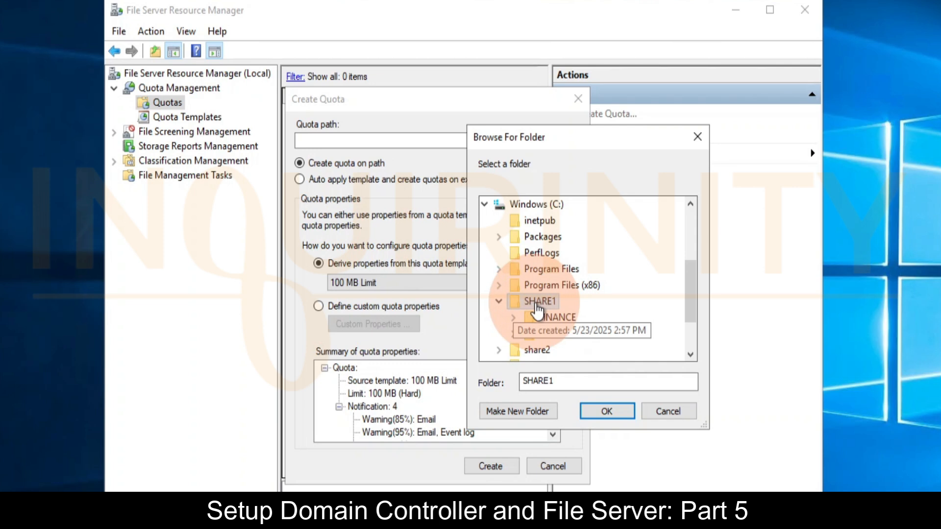
{"action": "left_click", "coordinate": [612, 413]}
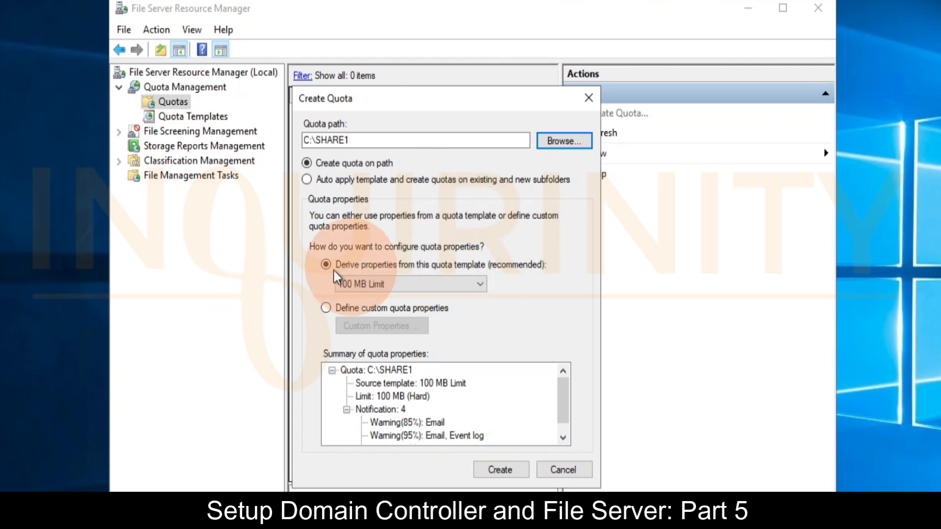
Review the available quota templates, choose to define custom quota properties instead, and open those properties
{"action": "left_click", "coordinate": [424, 289]}
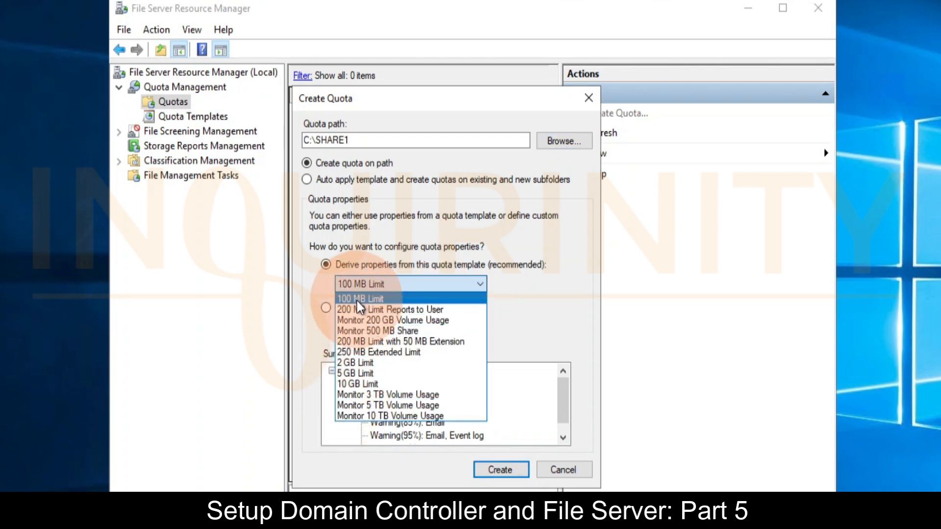
{"action": "left_click", "coordinate": [568, 327]}
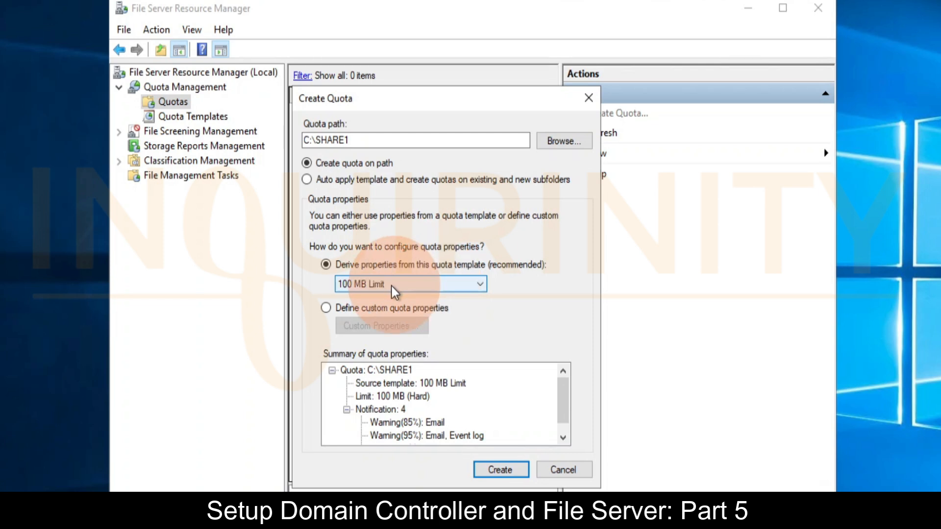
{"action": "left_click", "coordinate": [325, 309]}
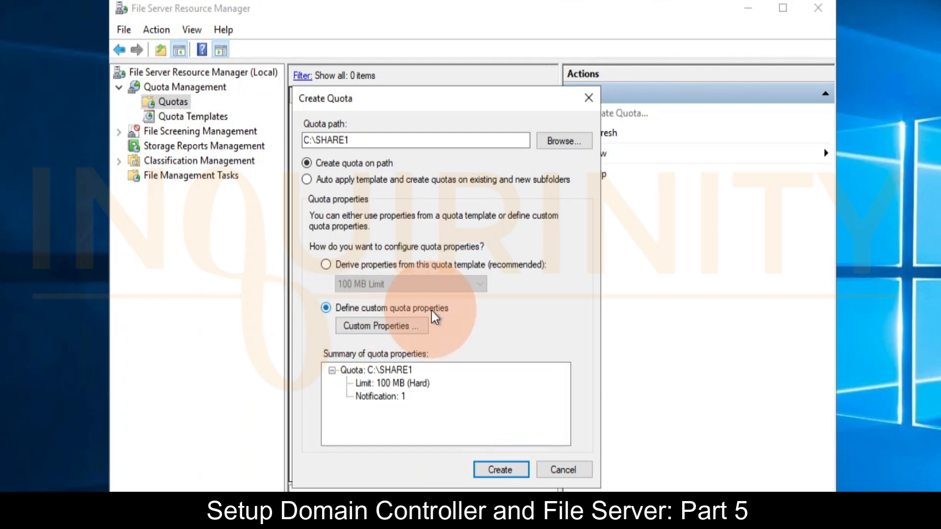
{"action": "left_click", "coordinate": [381, 327]}
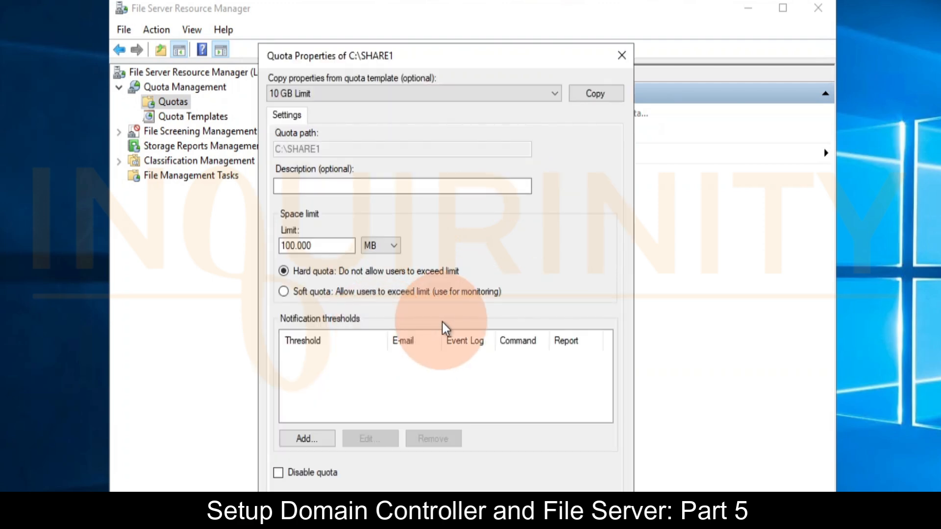
{"action": "left_click_drag", "start_coordinate": [354, 55], "coordinate": [397, 93]}
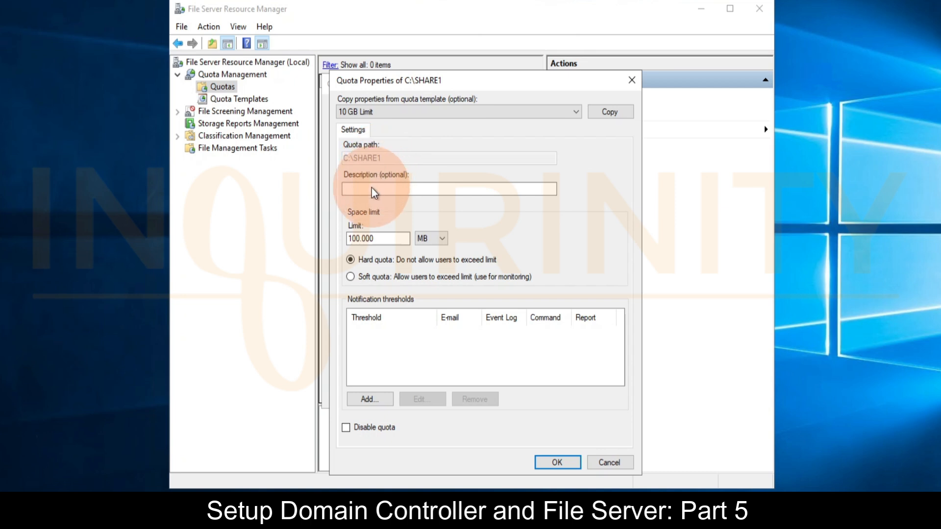
Describe the quota as "TEST QUOTA on SHARE1" and set its space limit to 10 MB, keeping it a hard quota
{"action": "left_click", "coordinate": [350, 189]}
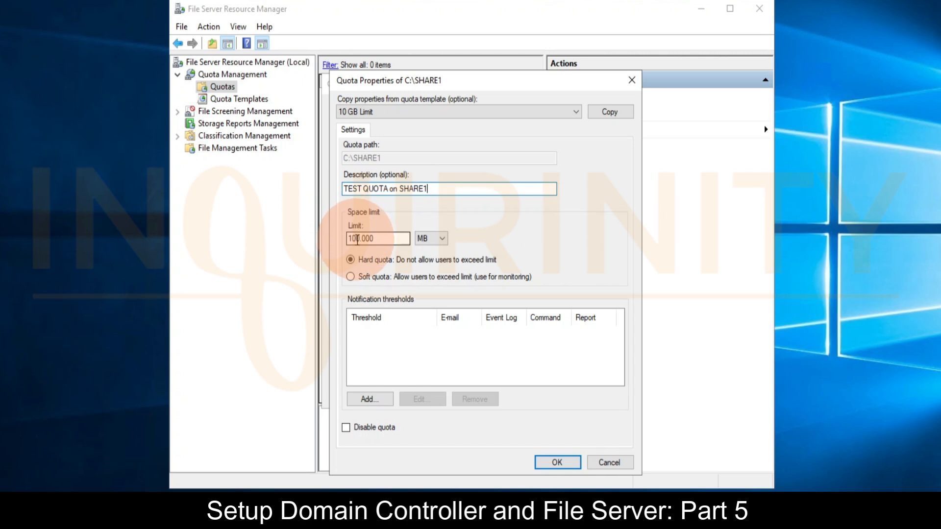
{"action": "left_click", "coordinate": [357, 239]}
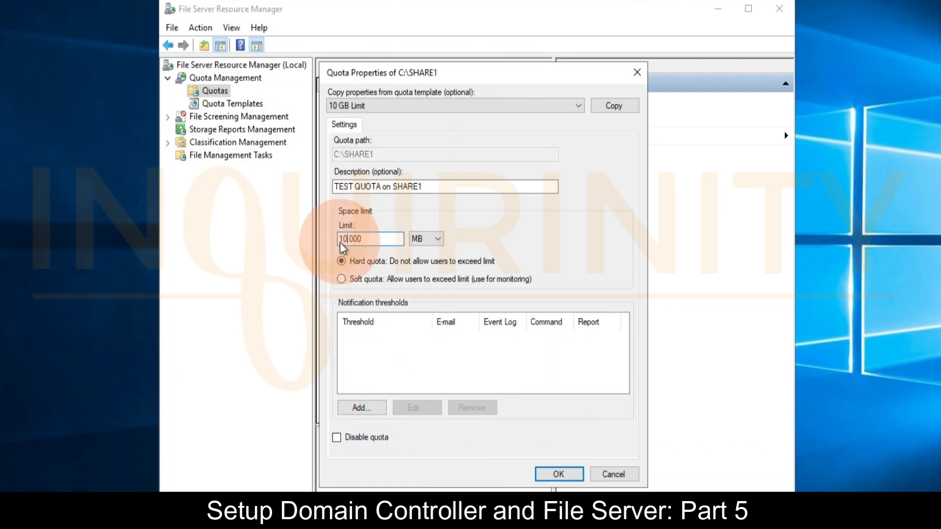
{"action": "left_click", "coordinate": [378, 237]}
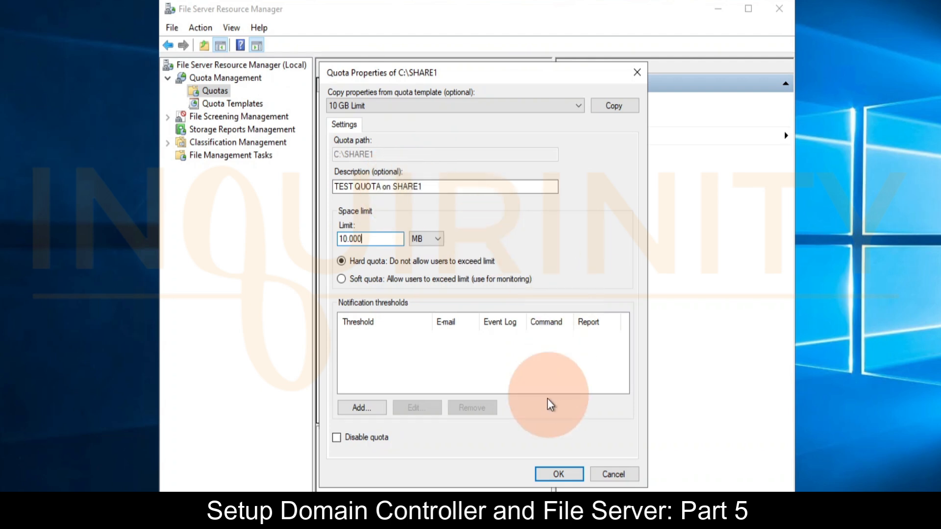
{"action": "left_click", "coordinate": [558, 473]}
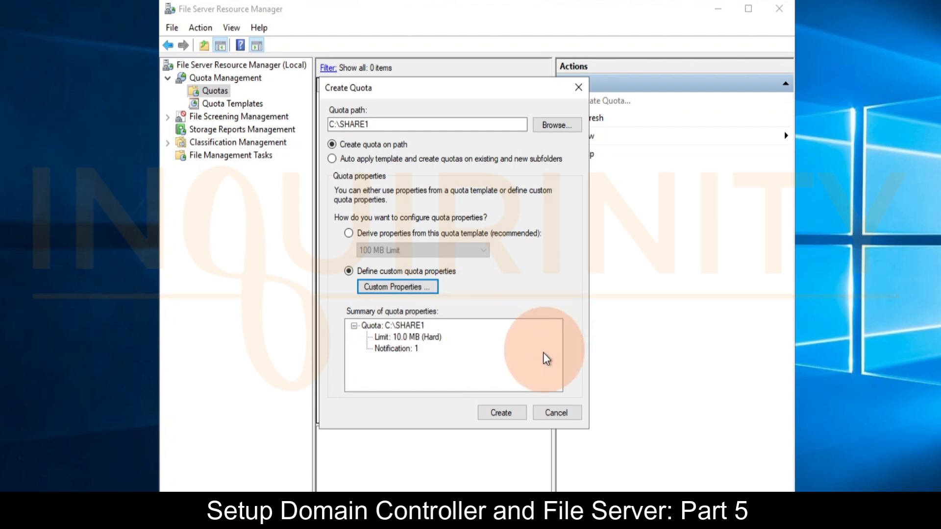
Create the custom quota without saving it as a template and widen the quota path column
{"action": "left_click", "coordinate": [510, 413]}
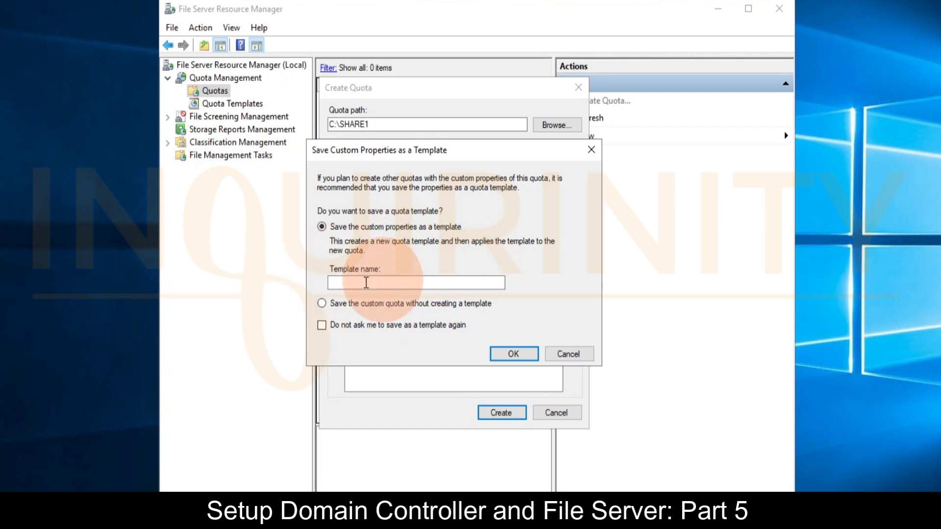
{"action": "left_click", "coordinate": [321, 304]}
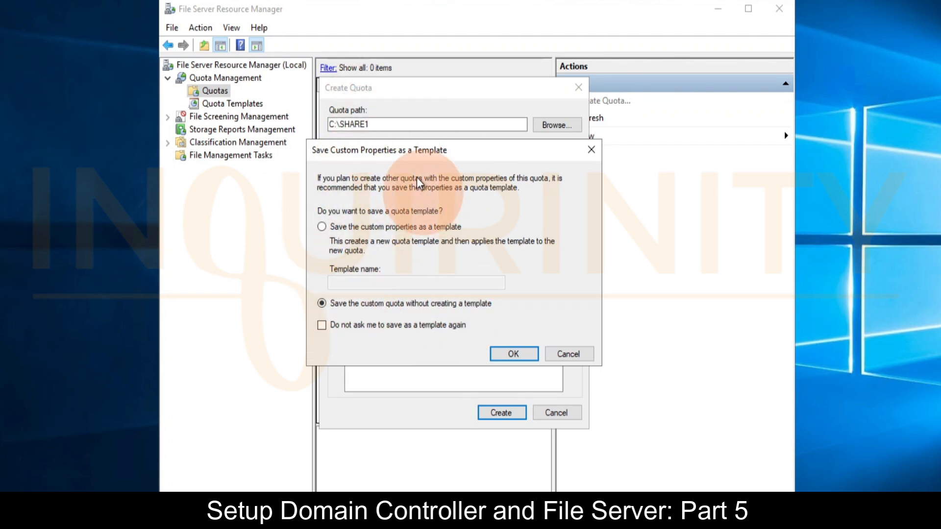
{"action": "left_click", "coordinate": [513, 354]}
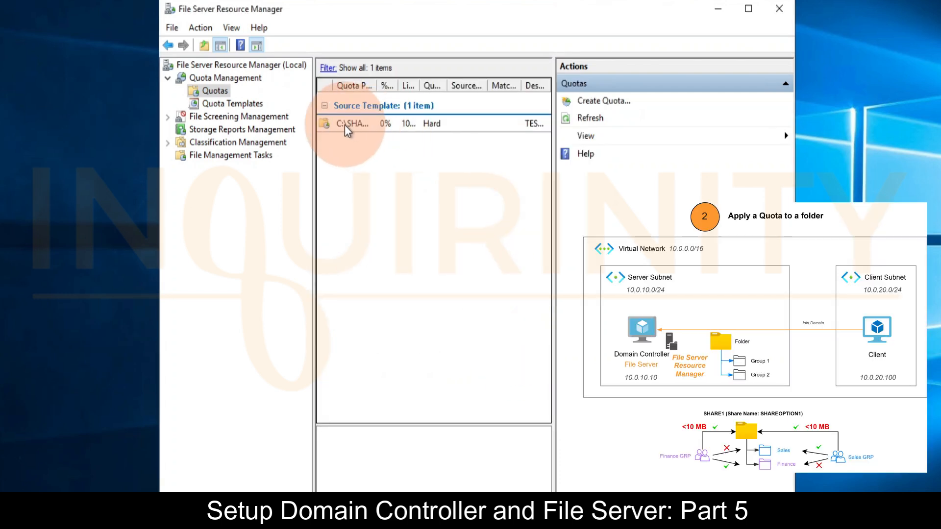
{"action": "left_click_drag", "start_coordinate": [377, 85], "coordinate": [514, 83]}
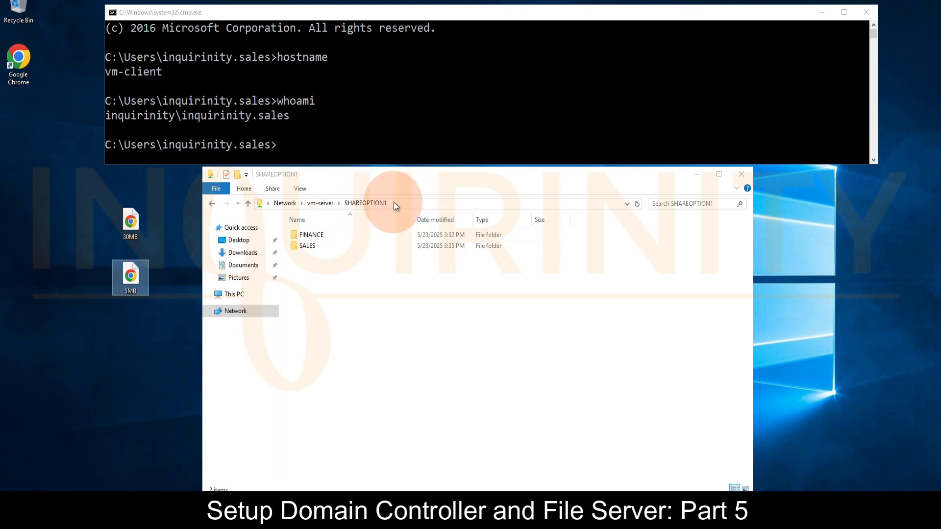
On the client machine, check the sizes of the 5MB and 30MB desktop files in their properties
{"action": "left_click", "coordinate": [129, 224]}
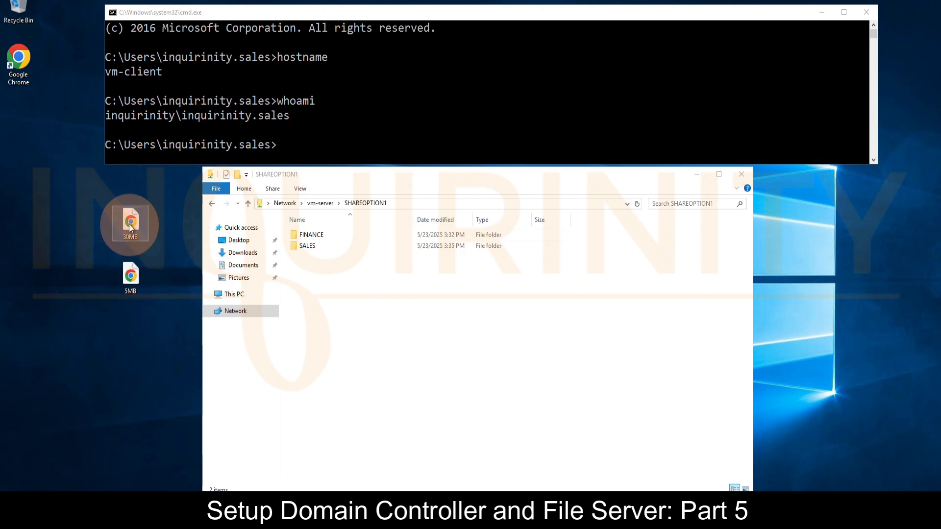
{"action": "right_click", "coordinate": [129, 276]}
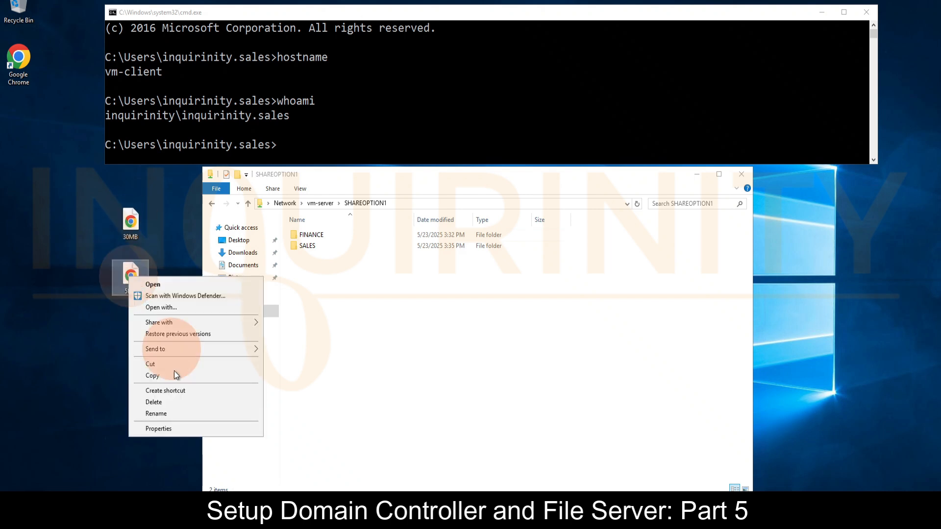
{"action": "left_click", "coordinate": [166, 430]}
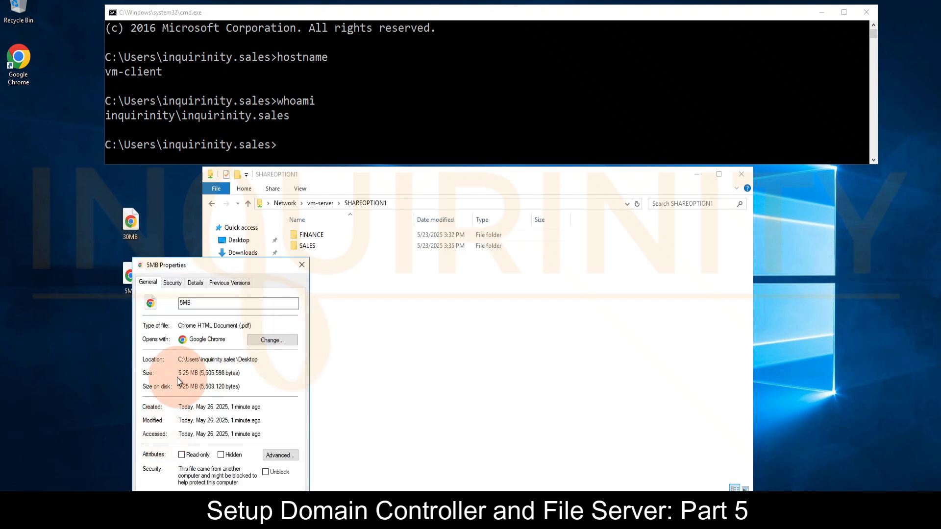
{"action": "left_click", "coordinate": [245, 513]}
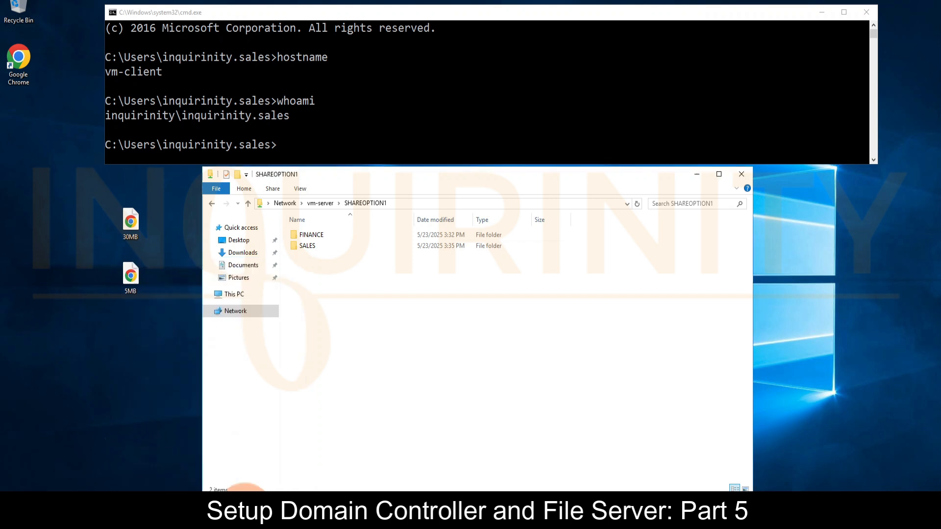
{"action": "right_click", "coordinate": [134, 221]}
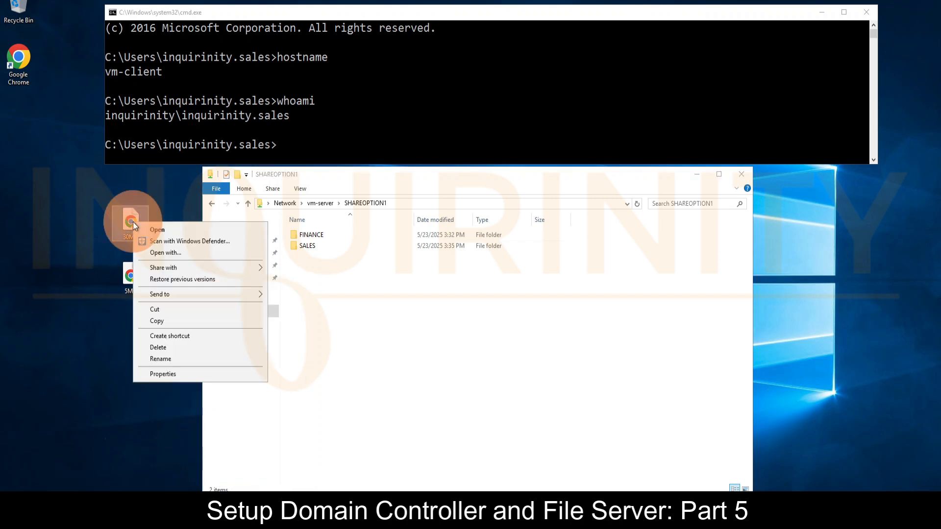
{"action": "left_click", "coordinate": [174, 374]}
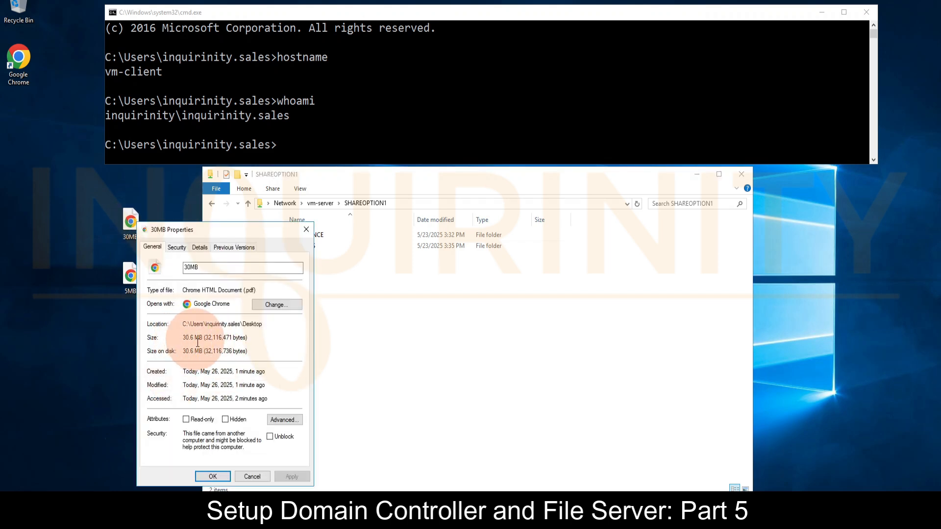
{"action": "left_click", "coordinate": [249, 475]}
{"action": "left_click", "coordinate": [143, 234]}
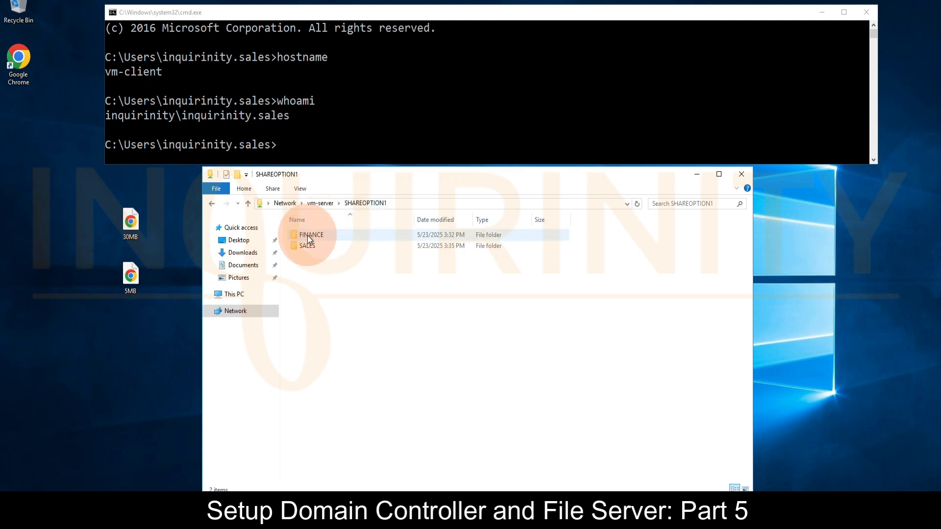
{"action": "left_click", "coordinate": [120, 282]}
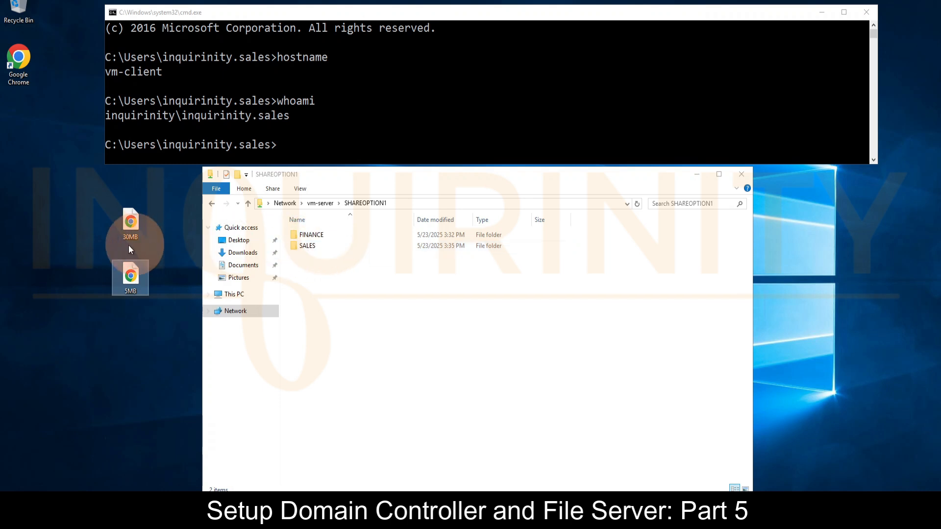
{"action": "left_click", "coordinate": [99, 240]}
{"action": "left_click_drag", "start_coordinate": [130, 225], "coordinate": [313, 236]}
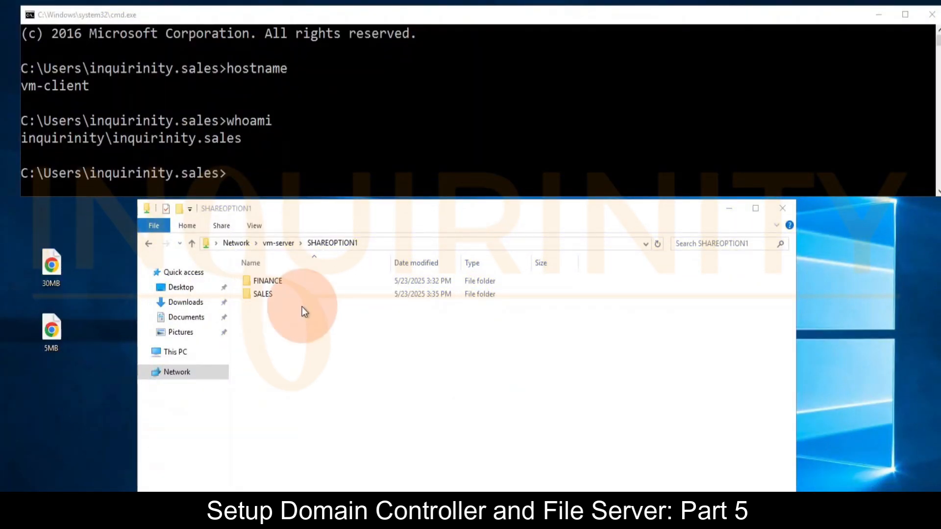
Copy the 5MB file from the desktop into the SALES folder of the SHAREOPTION1 network share
{"action": "right_click", "coordinate": [51, 332]}
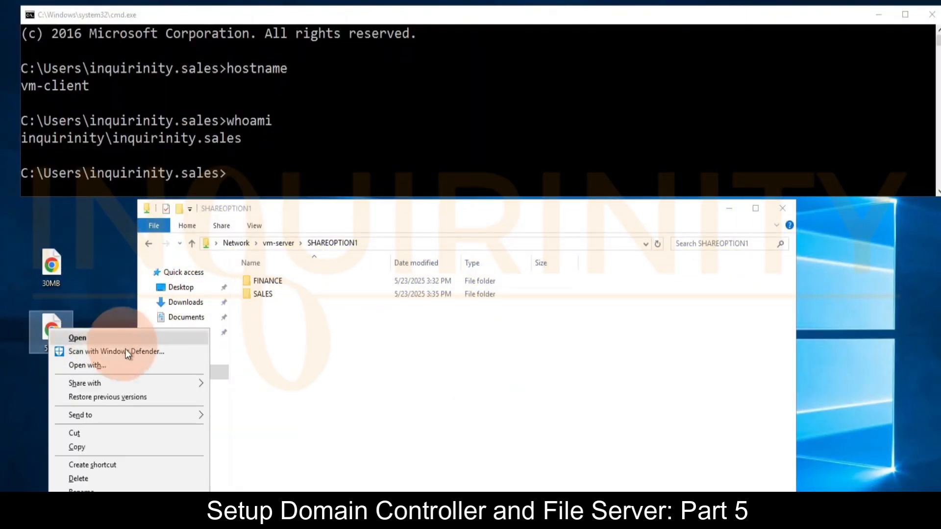
{"action": "left_click", "coordinate": [88, 447]}
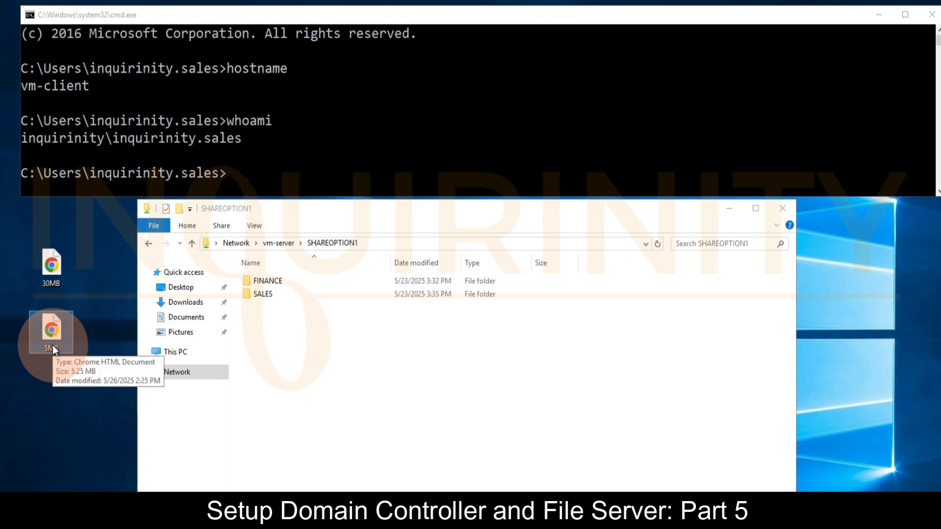
{"action": "left_click", "coordinate": [266, 294]}
{"action": "double_click", "coordinate": [264, 293]}
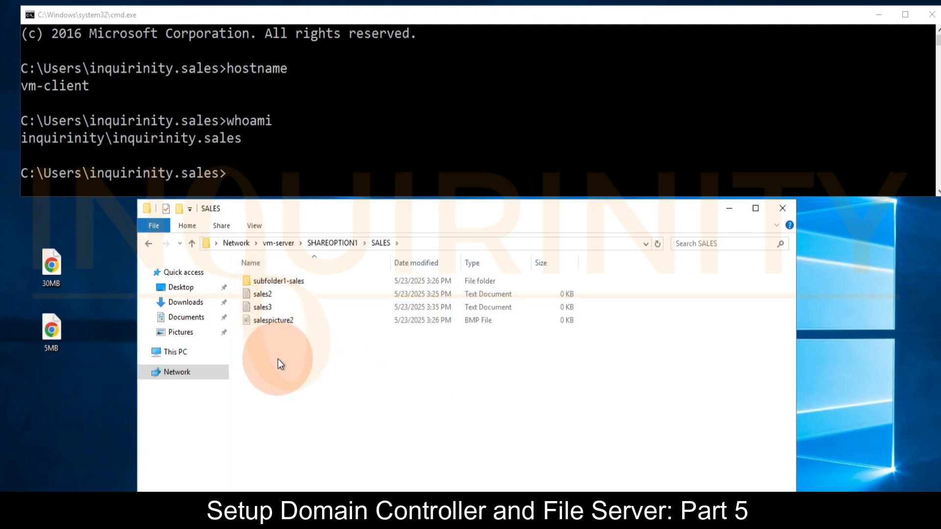
{"action": "right_click", "coordinate": [296, 362]}
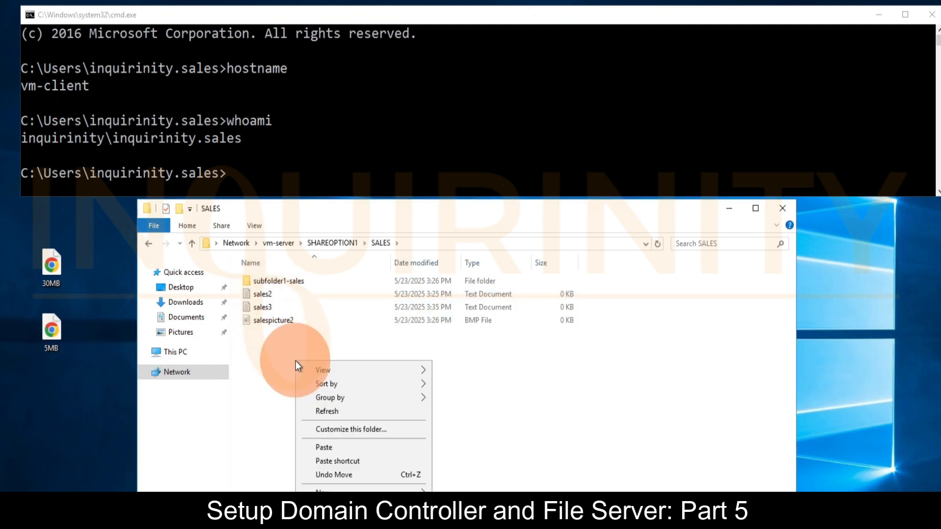
{"action": "left_click", "coordinate": [324, 447]}
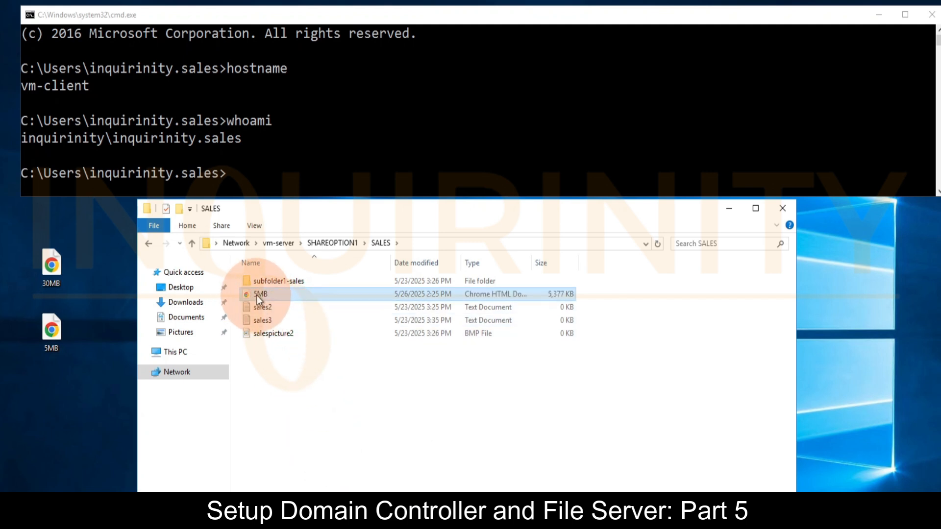
{"action": "mouse_move", "coordinate": [261, 295]}
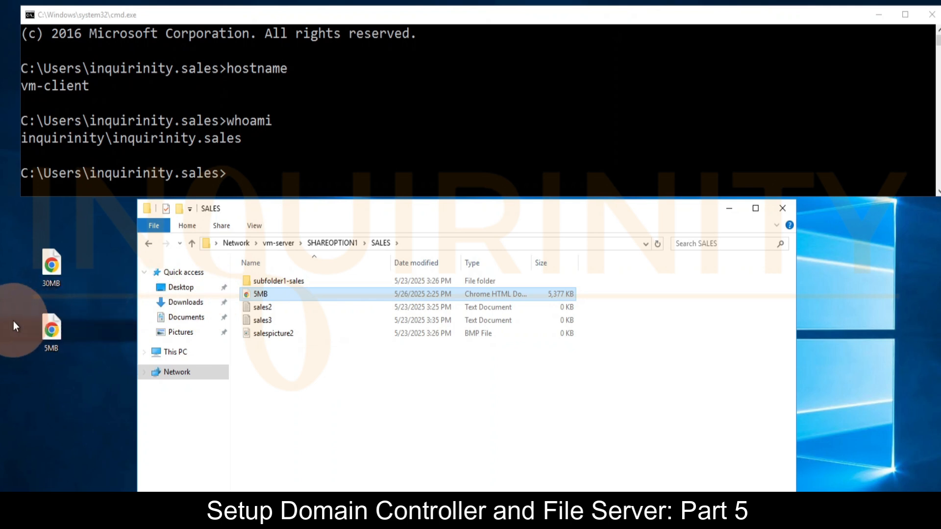
Check the size of the 30MB desktop file in its properties
{"action": "left_click", "coordinate": [60, 284]}
{"action": "mouse_move", "coordinate": [59, 286]}
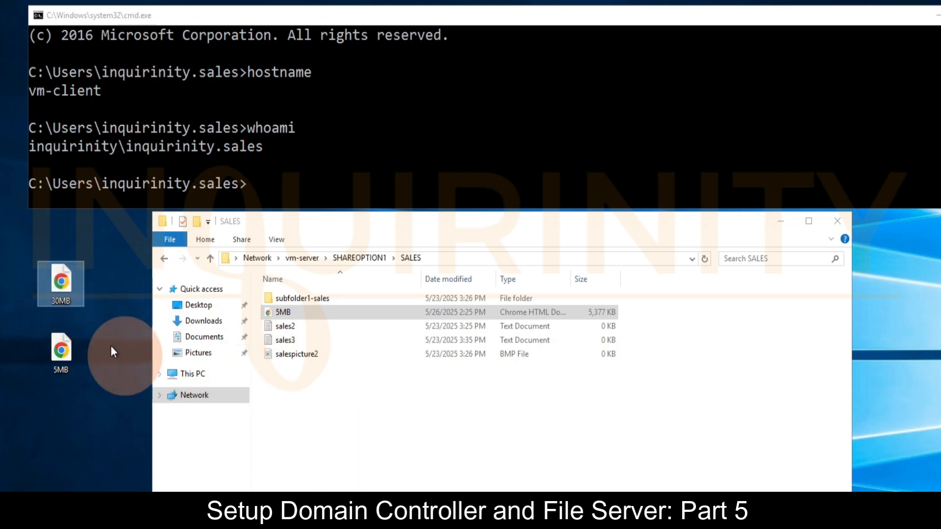
{"action": "right_click", "coordinate": [63, 278]}
{"action": "left_click", "coordinate": [113, 472]}
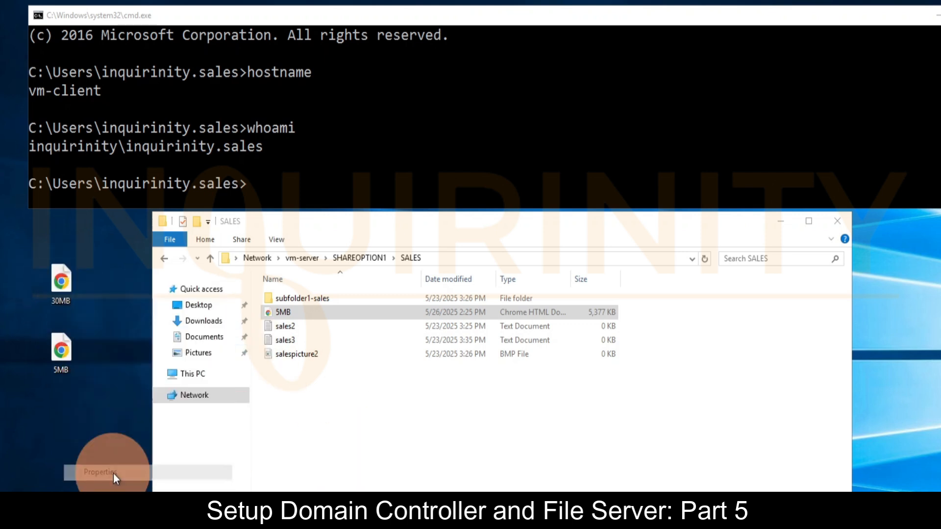
{"action": "key", "text": "Escape"}
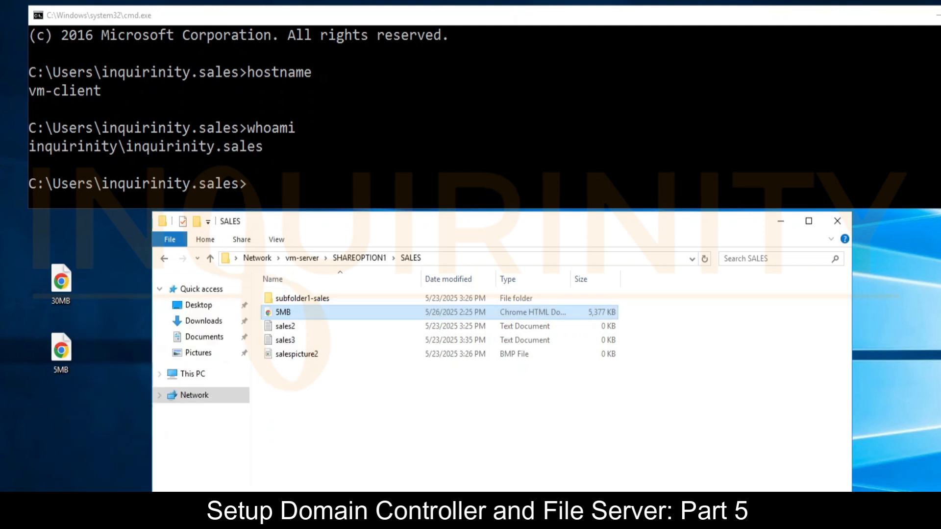
Try to copy the 30MB file from the desktop into the SALES folder alongside the 5MB file, cancelling the copy when it is blocked
{"action": "right_click", "coordinate": [58, 285]}
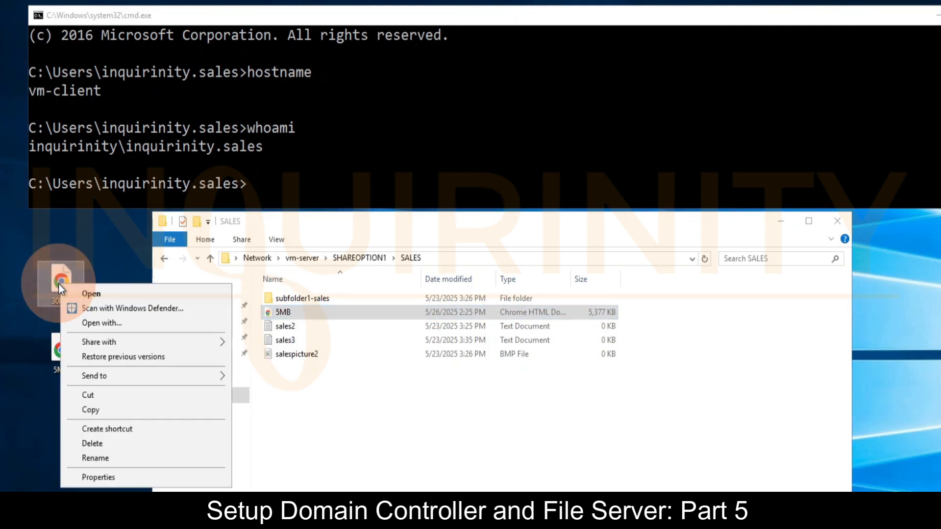
{"action": "left_click", "coordinate": [99, 411]}
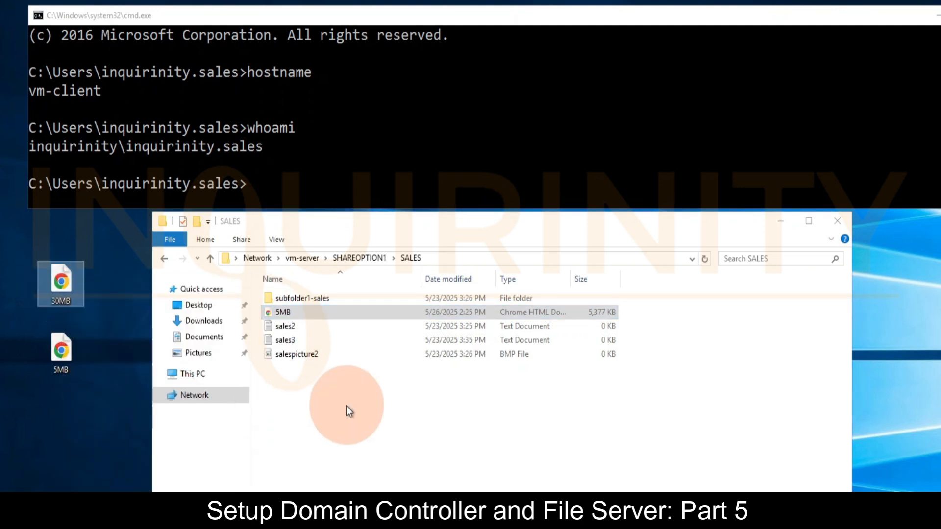
{"action": "left_click", "coordinate": [346, 407]}
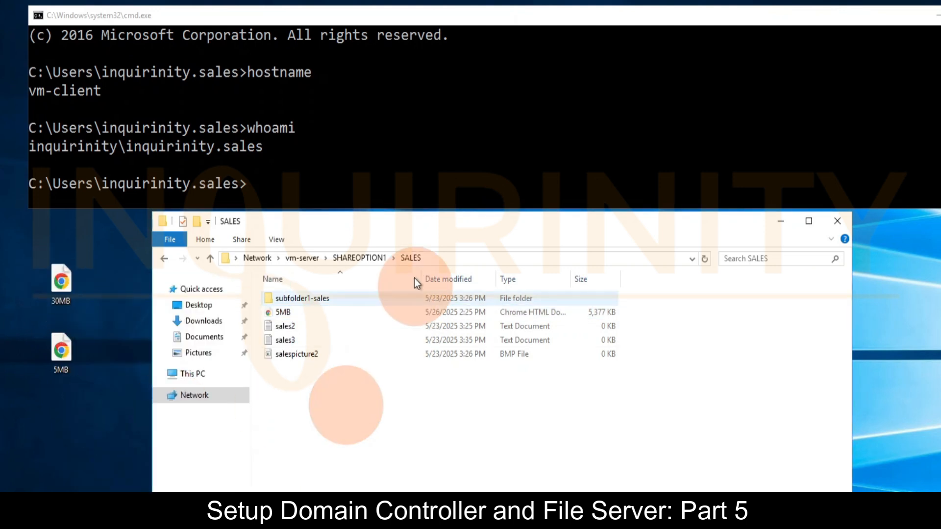
{"action": "right_click", "coordinate": [308, 404]}
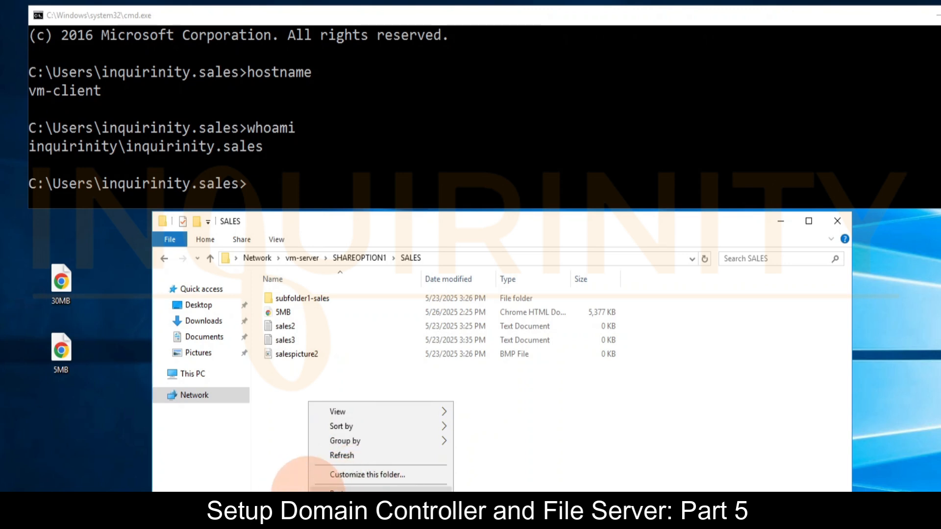
{"action": "left_click", "coordinate": [313, 489]}
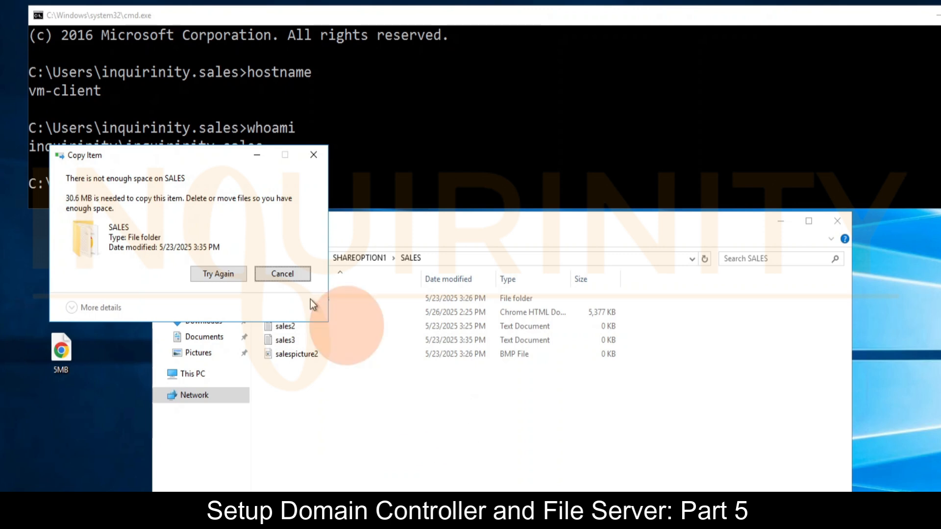
{"action": "left_click_drag", "start_coordinate": [109, 163], "coordinate": [318, 379]}
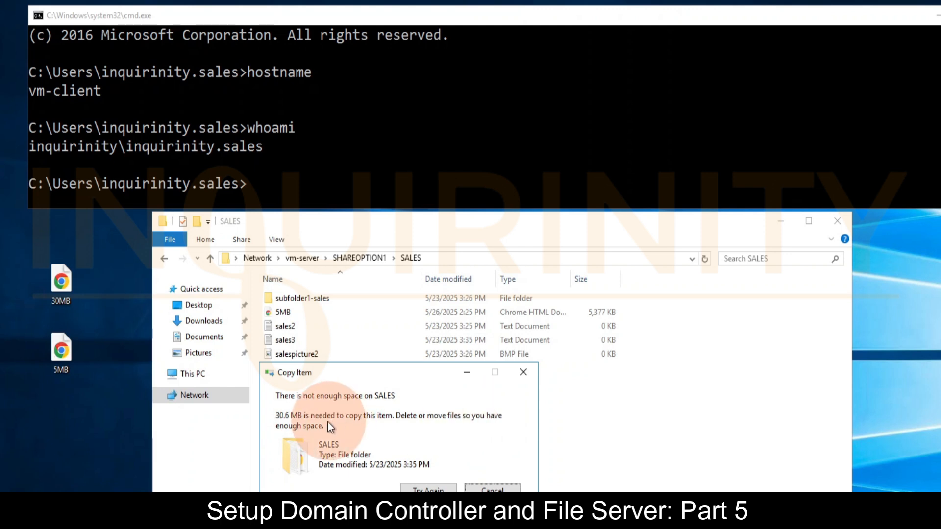
{"action": "left_click", "coordinate": [489, 488]}
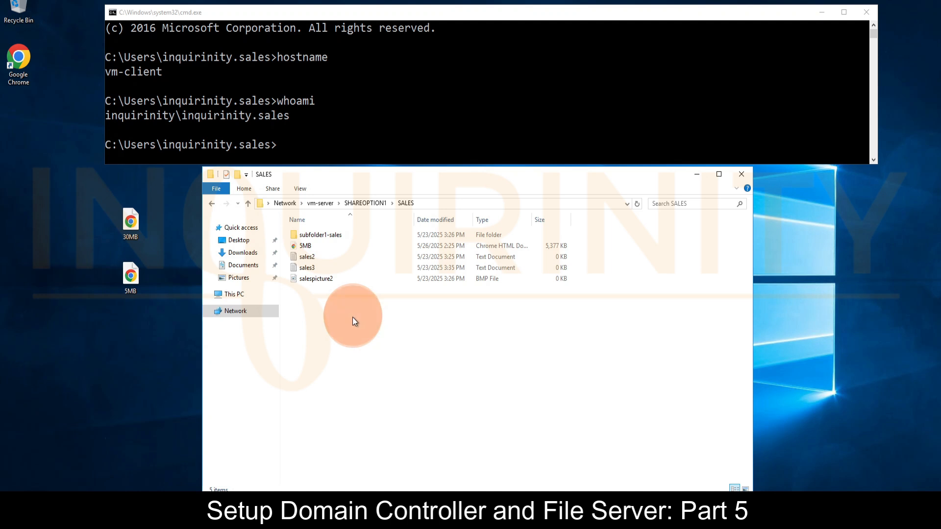
Permanently delete all files and subfolders inside the SALES folder
{"action": "key", "text": "ctrl+a"}
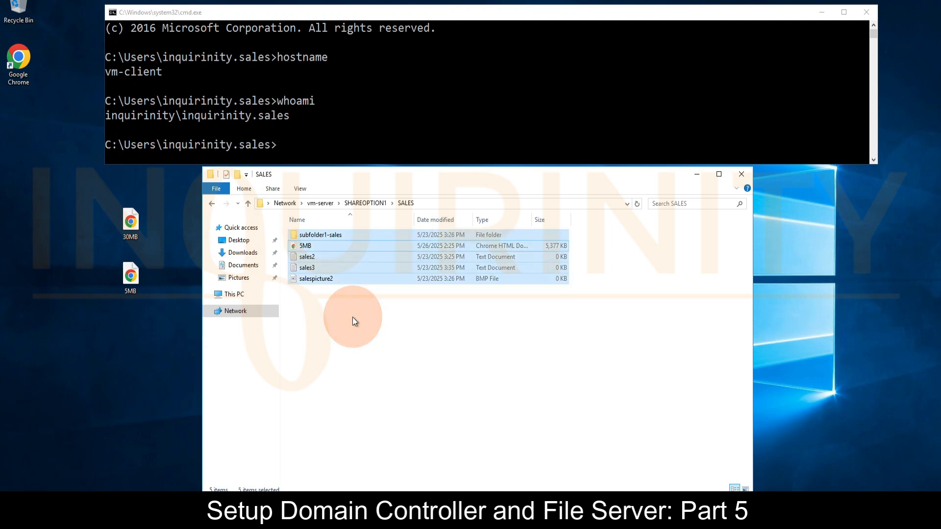
{"action": "key", "text": "Delete"}
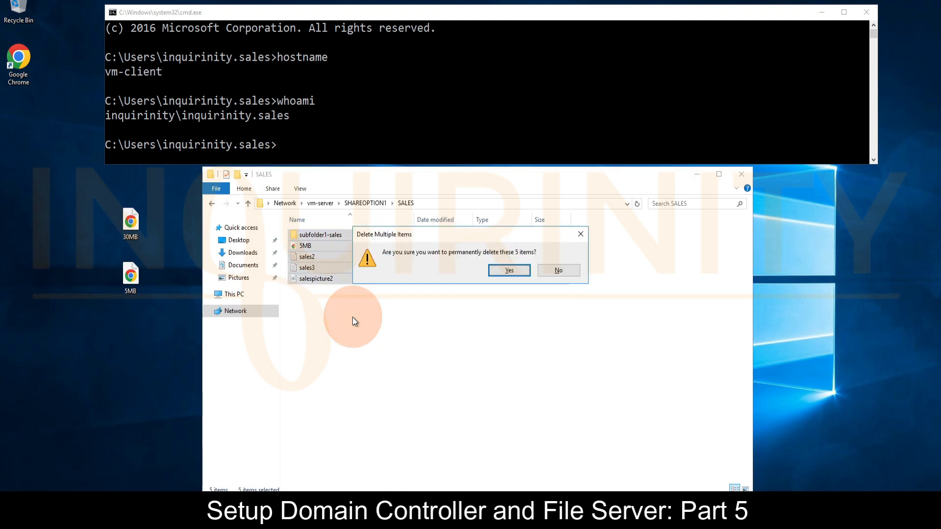
{"action": "left_click", "coordinate": [500, 269]}
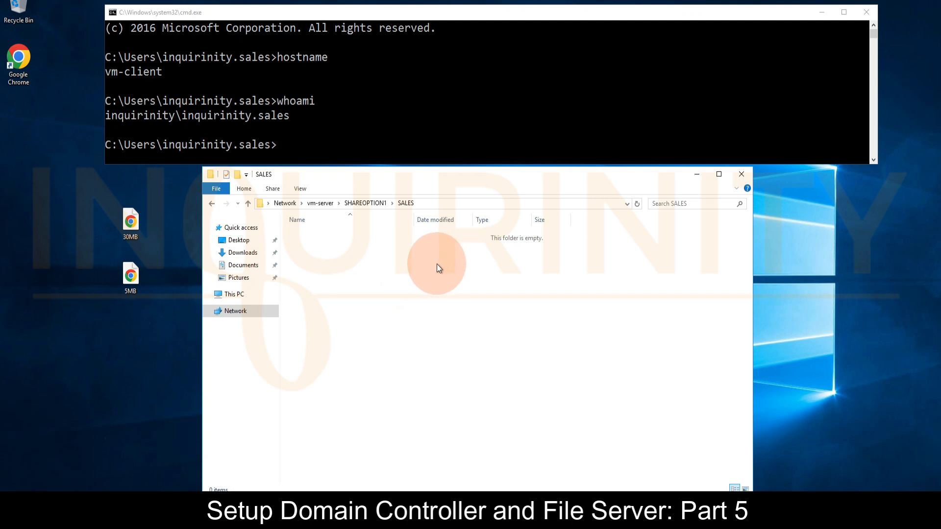
Try to copy the 30MB desktop file into the emptied SALES folder to retest the quota
{"action": "left_click", "coordinate": [120, 233]}
{"action": "right_click", "coordinate": [130, 227]}
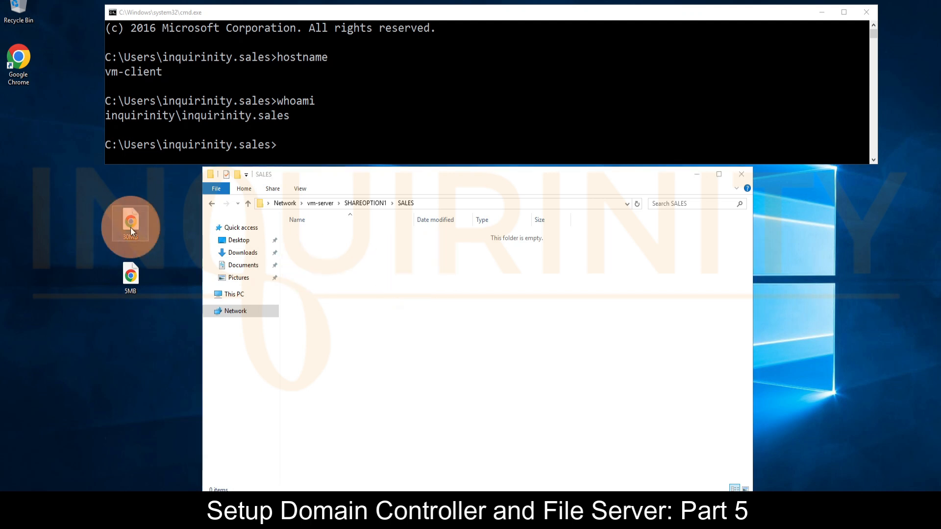
{"action": "left_click", "coordinate": [154, 325]}
{"action": "left_click", "coordinate": [444, 282]}
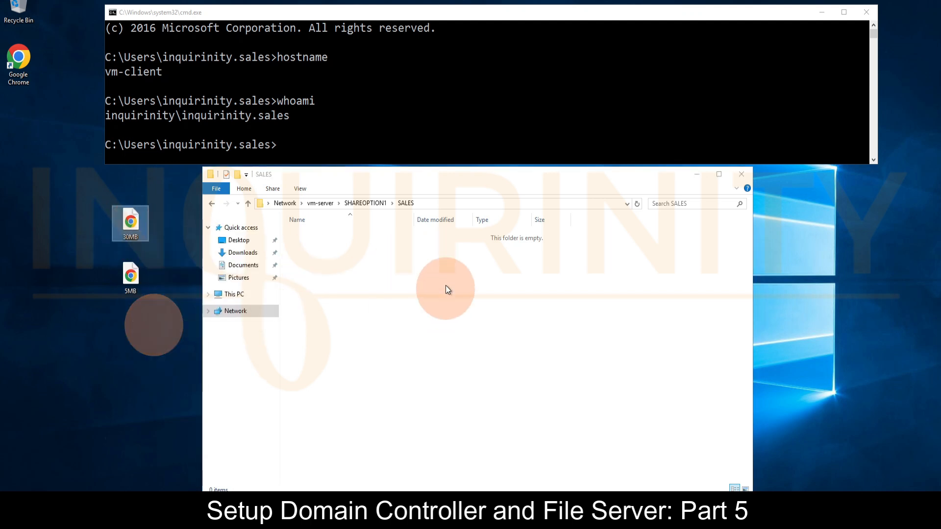
{"action": "right_click", "coordinate": [339, 283]}
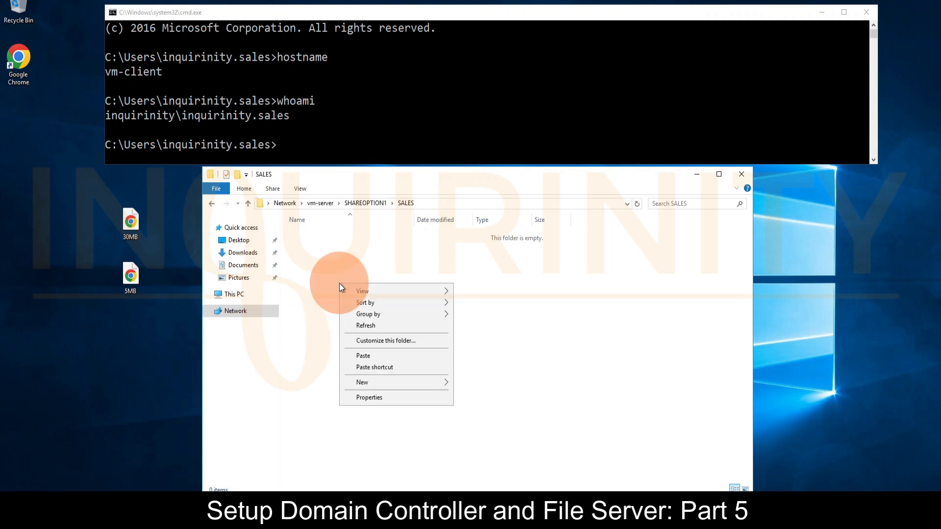
{"action": "left_click", "coordinate": [366, 357]}
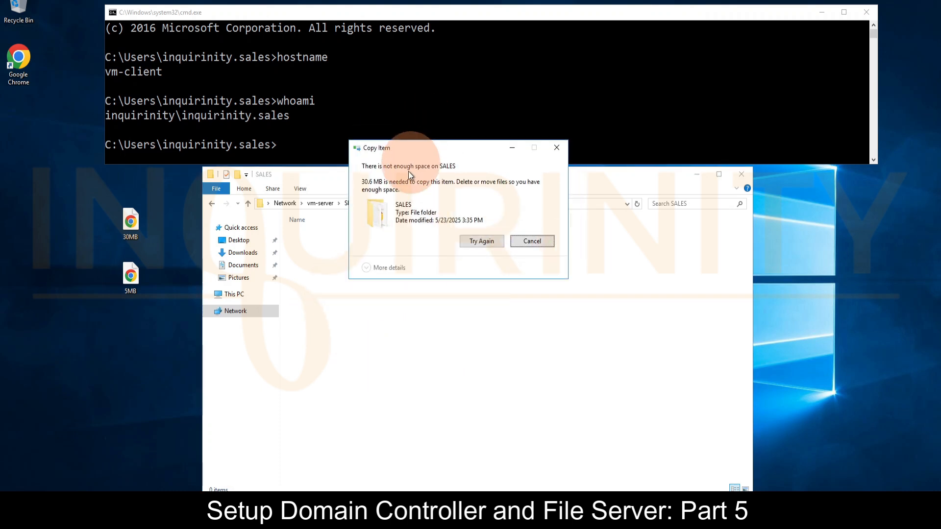
{"action": "left_click_drag", "start_coordinate": [415, 152], "coordinate": [356, 235]}
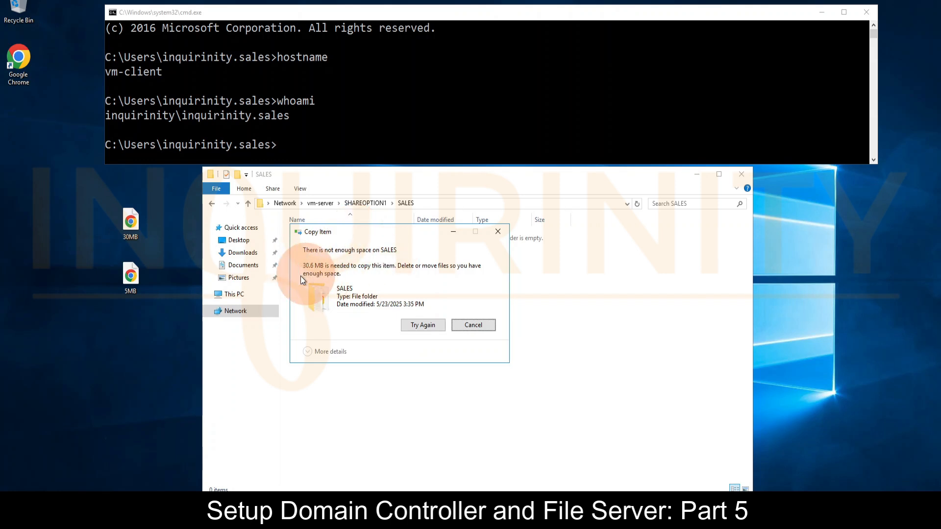
{"action": "left_click", "coordinate": [229, 294]}
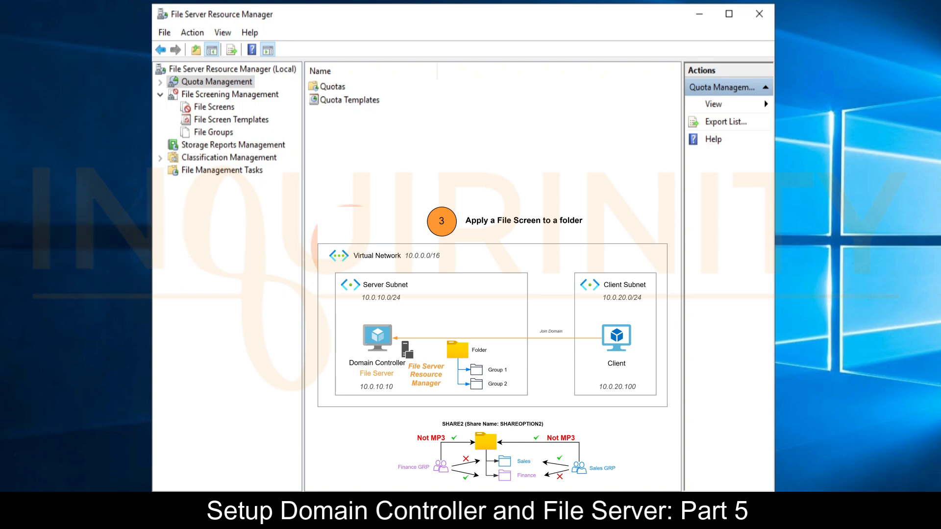
Switch to File Server Resource Manager and examine the Block Audio and Video Files file screen template's screening type and blocked file groups
{"action": "left_click", "coordinate": [199, 97]}
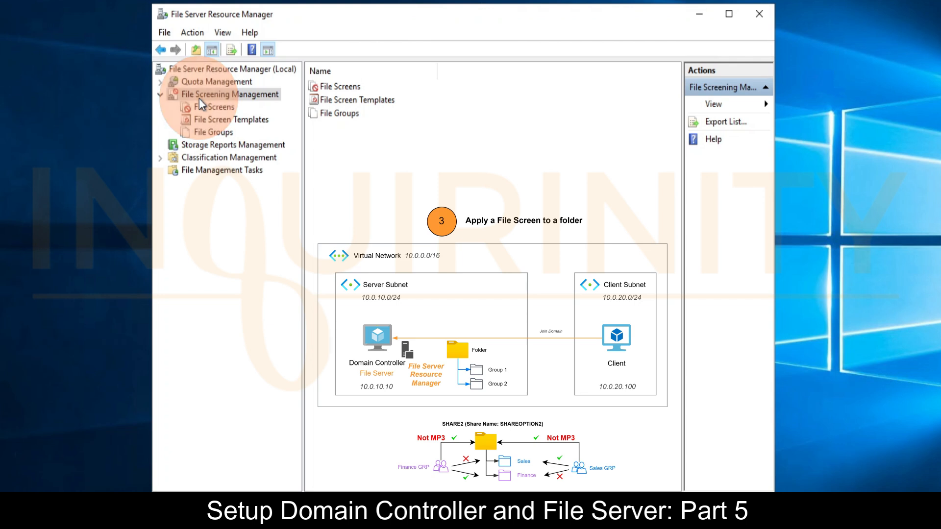
{"action": "left_click", "coordinate": [217, 122]}
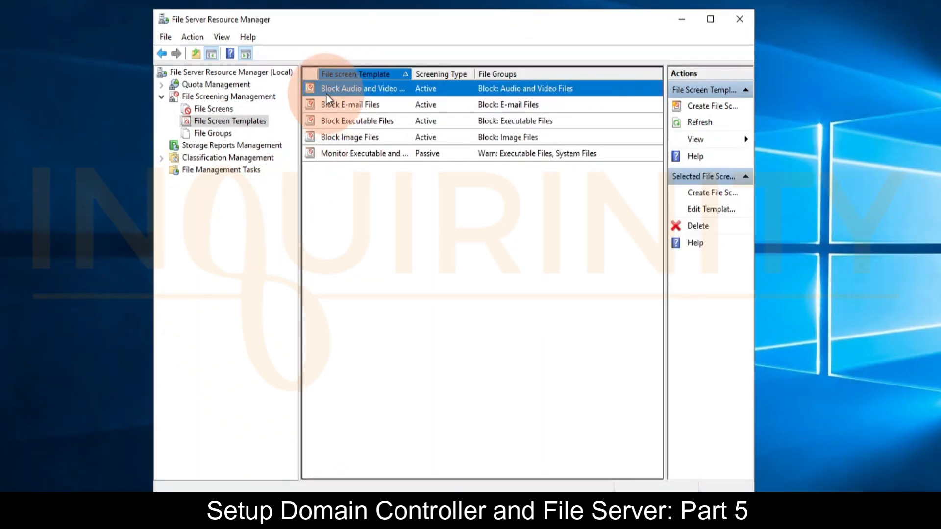
{"action": "double_click", "coordinate": [355, 92]}
{"action": "left_click_drag", "start_coordinate": [72, 39], "coordinate": [330, 77]}
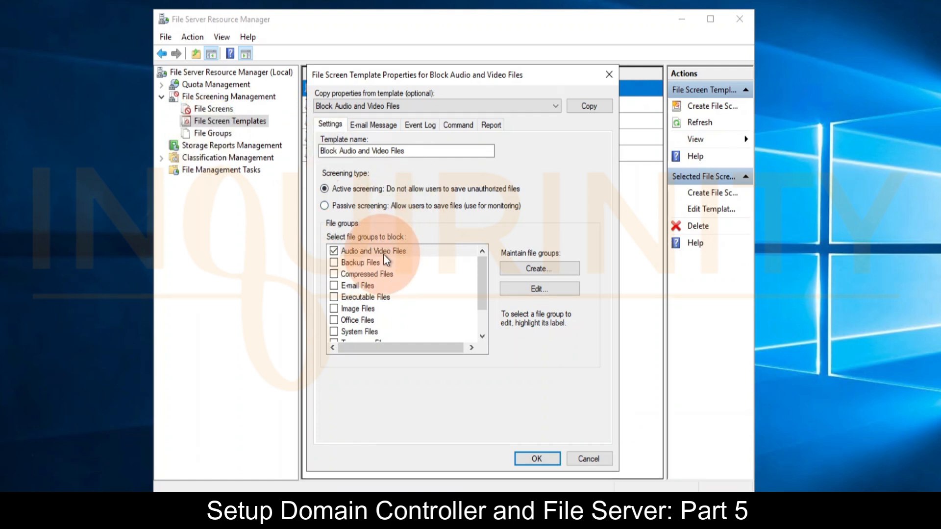
{"action": "left_click", "coordinate": [378, 125]}
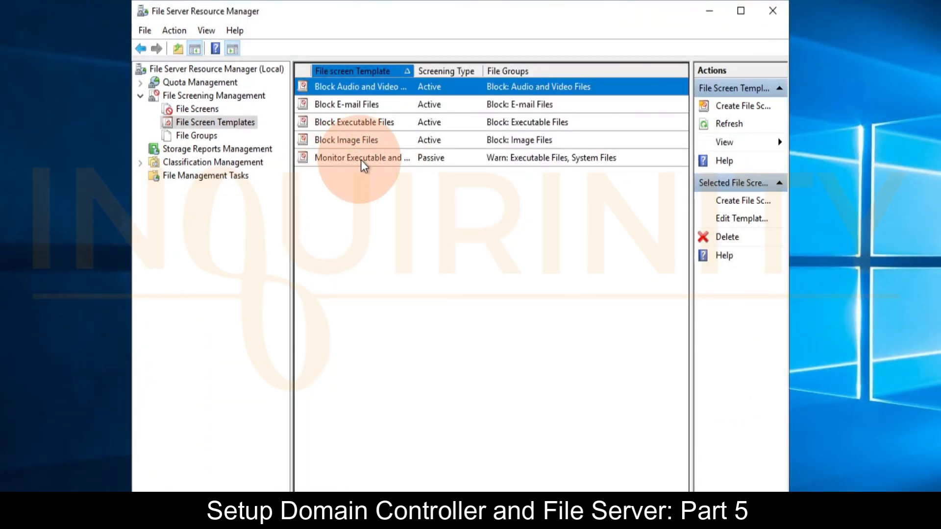
Examine the screening type and file groups of the Monitor Executable and System Files template, leaving its properties without saving
{"action": "double_click", "coordinate": [357, 158]}
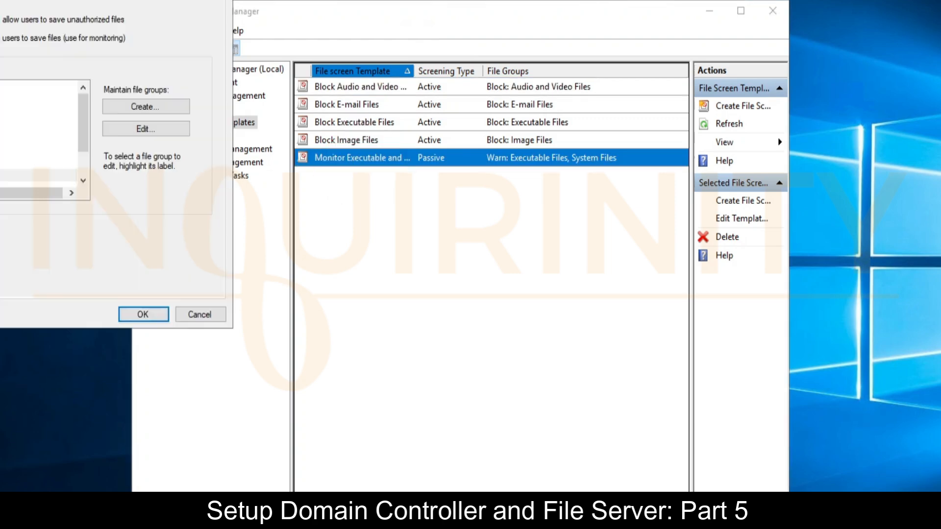
{"action": "left_click_drag", "start_coordinate": [0, 0], "coordinate": [374, 72]}
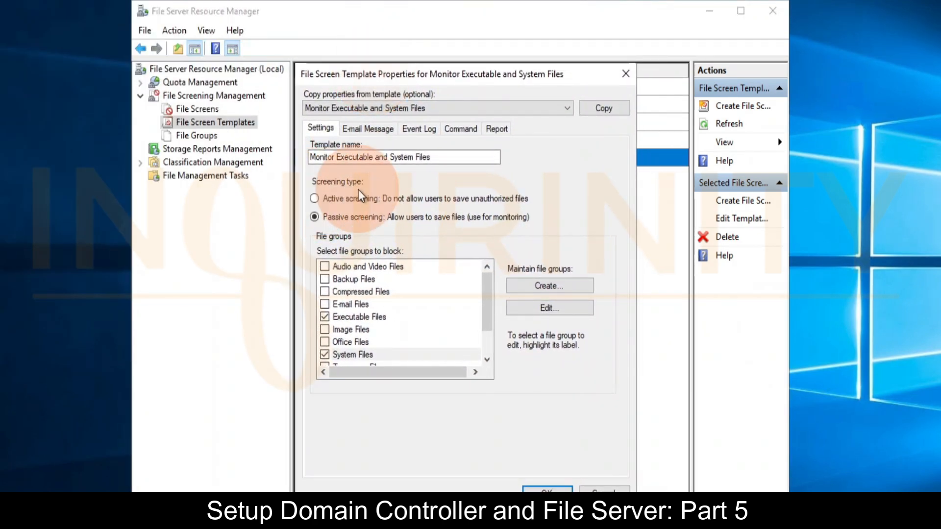
{"action": "mouse_move", "coordinate": [347, 70]}
{"action": "left_mouse_down"}
{"action": "mouse_move", "coordinate": [383, 168]}
{"action": "mouse_move", "coordinate": [351, 72]}
{"action": "left_mouse_up"}
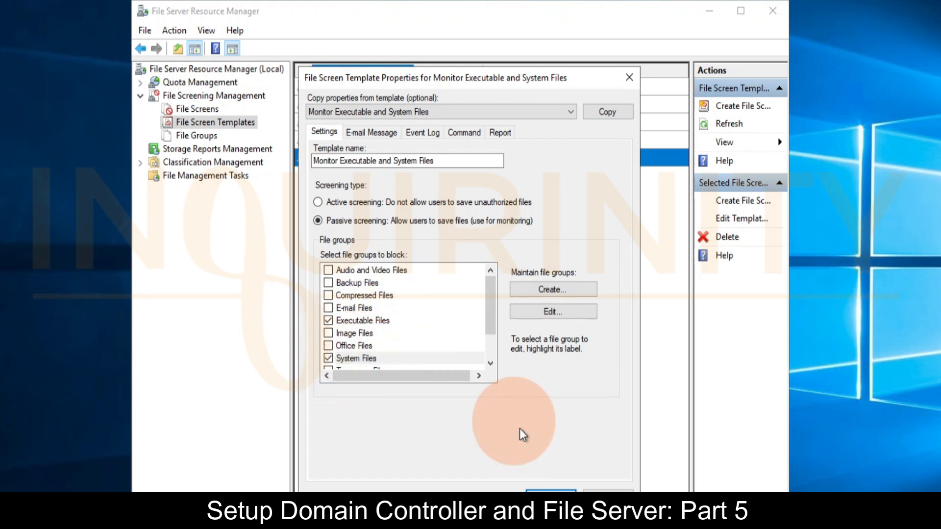
{"action": "left_click", "coordinate": [605, 494]}
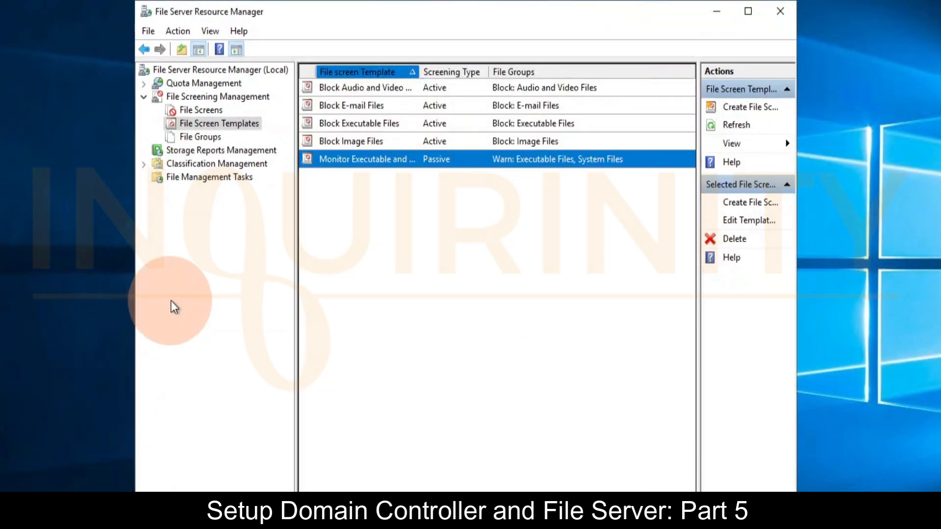
Show the available file groups and widen the name column to read their full names
{"action": "left_click", "coordinate": [195, 138]}
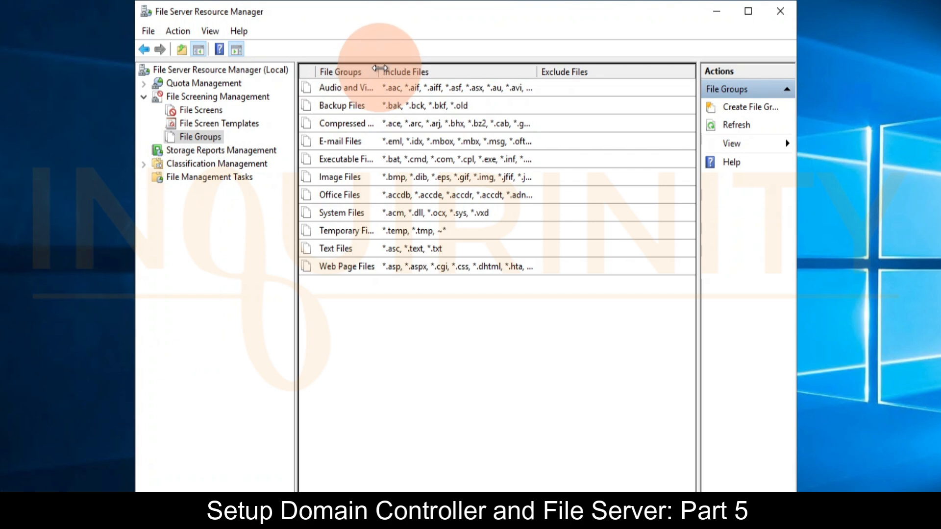
{"action": "left_click_drag", "start_coordinate": [380, 68], "coordinate": [443, 69]}
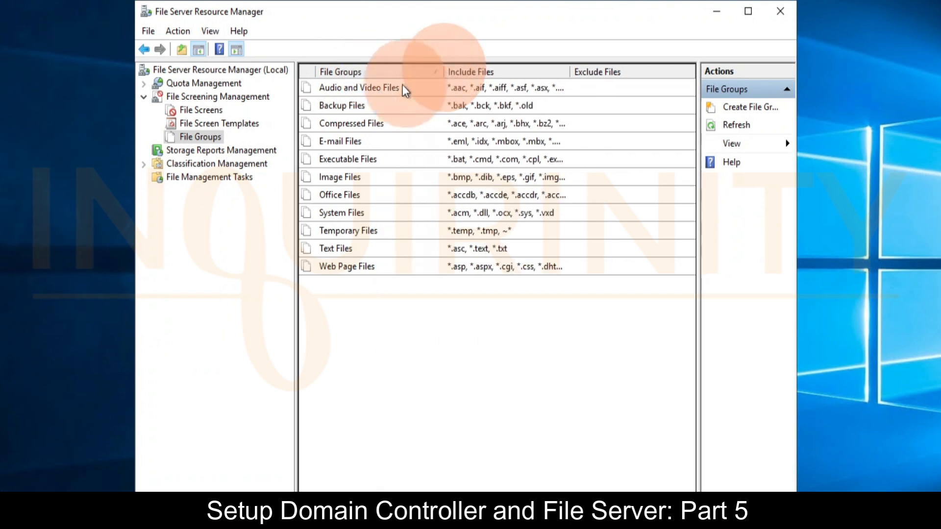
Examine the file patterns included in the Audio and Video Files group, leaving its properties without saving
{"action": "left_click", "coordinate": [476, 89]}
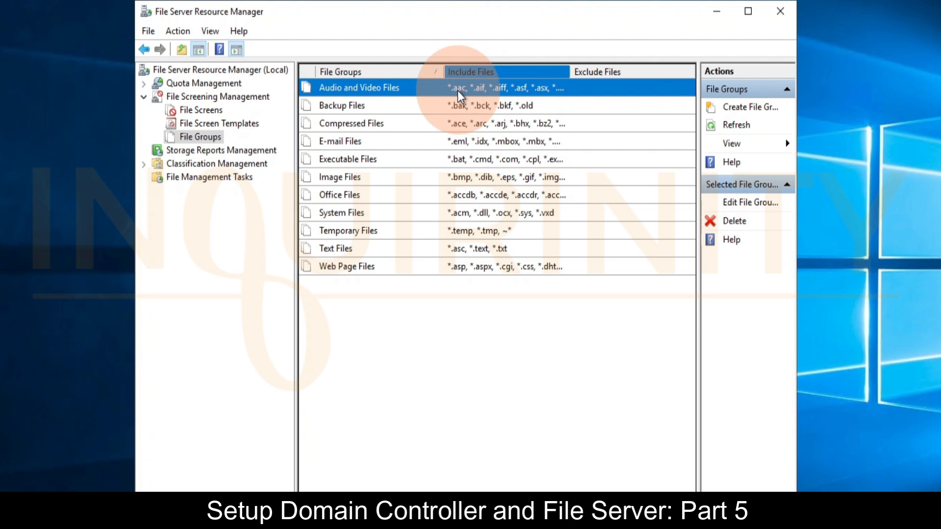
{"action": "double_click", "coordinate": [375, 90]}
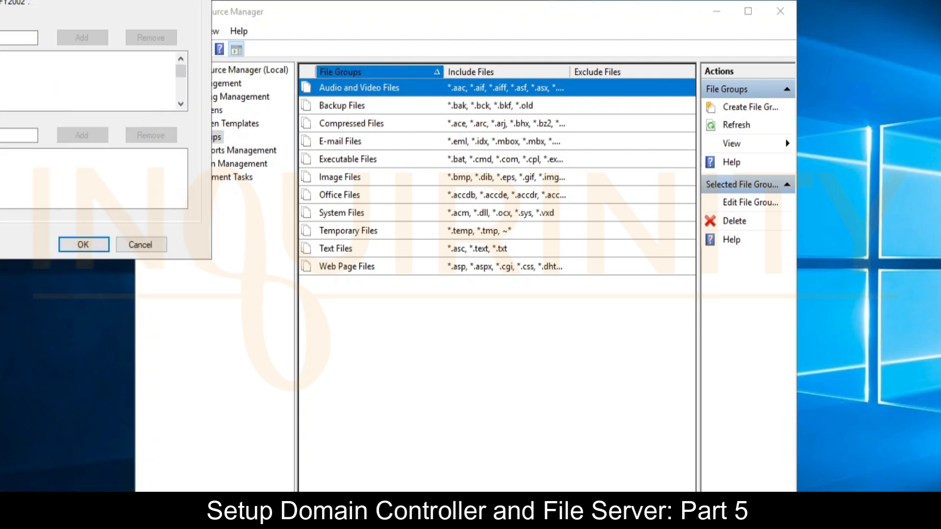
{"action": "left_click", "coordinate": [1, 58]}
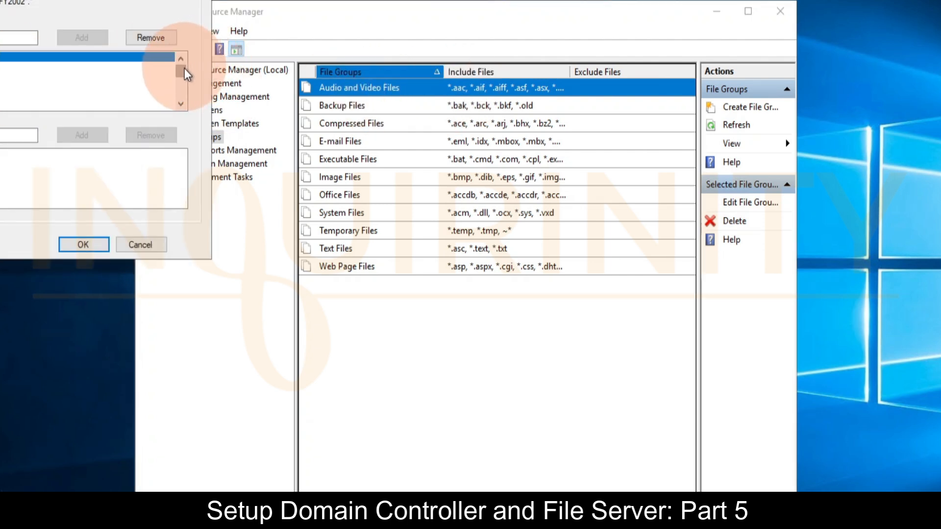
{"action": "left_click_drag", "start_coordinate": [183, 67], "coordinate": [184, 107]}
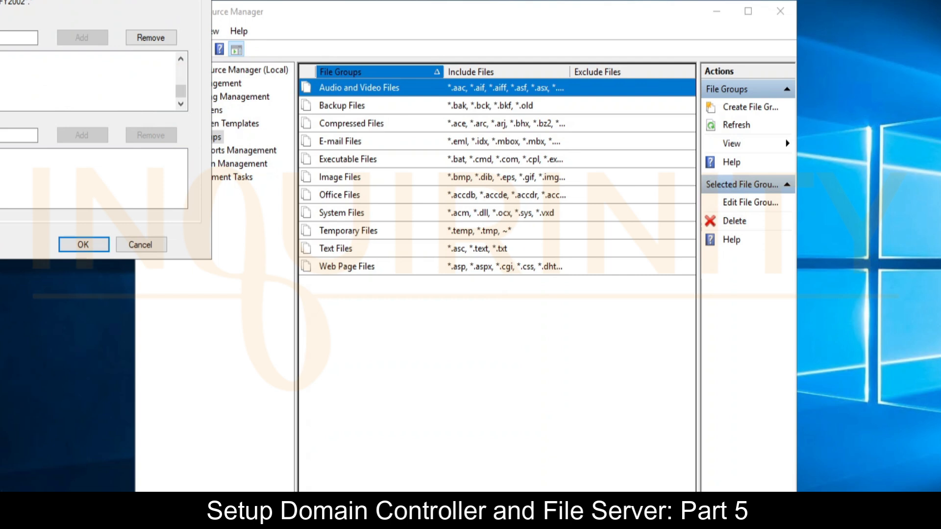
{"action": "left_click", "coordinate": [140, 245]}
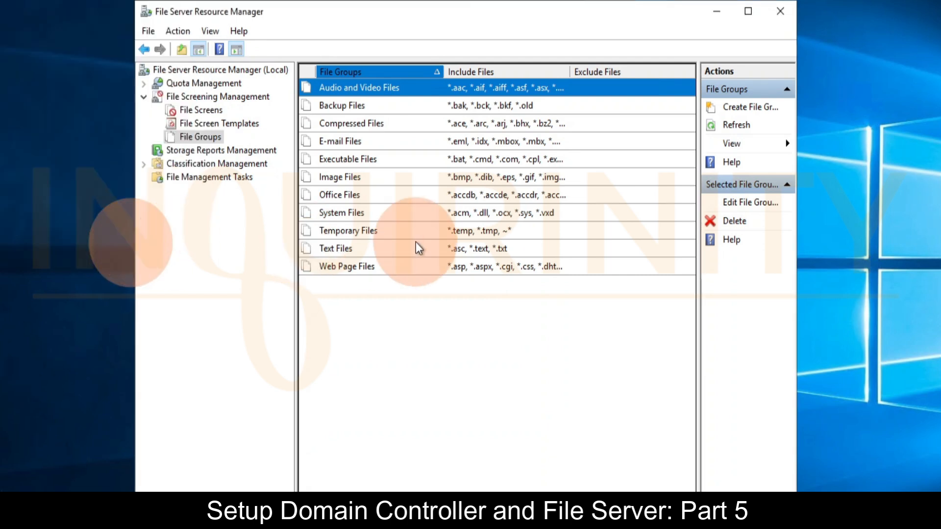
Examine the file patterns included in the Executable Files group, leaving its properties without saving
{"action": "double_click", "coordinate": [354, 155]}
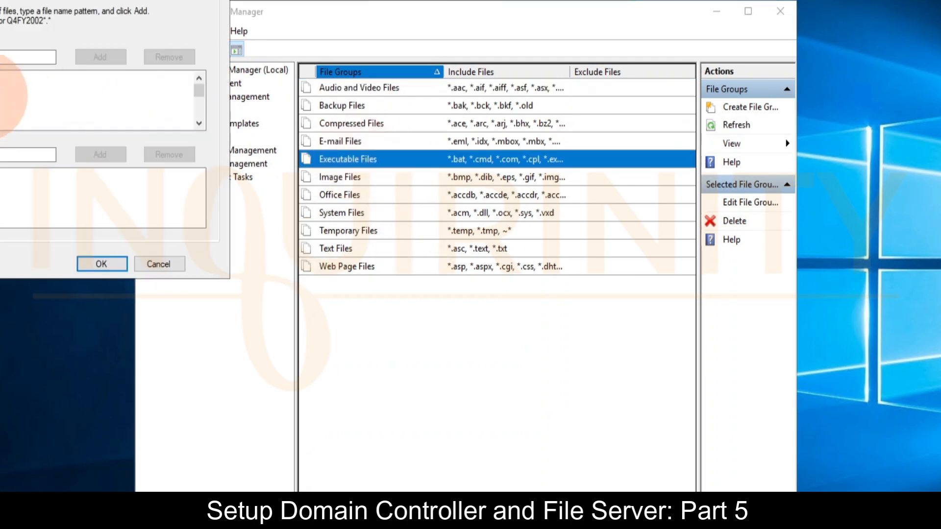
{"action": "left_click", "coordinate": [167, 81]}
{"action": "left_click_drag", "start_coordinate": [199, 92], "coordinate": [204, 116]}
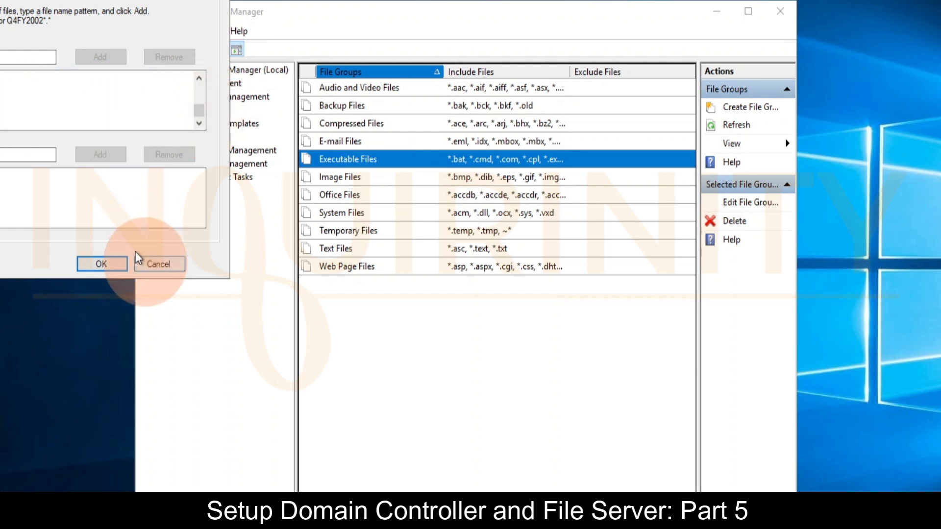
{"action": "left_click", "coordinate": [158, 263]}
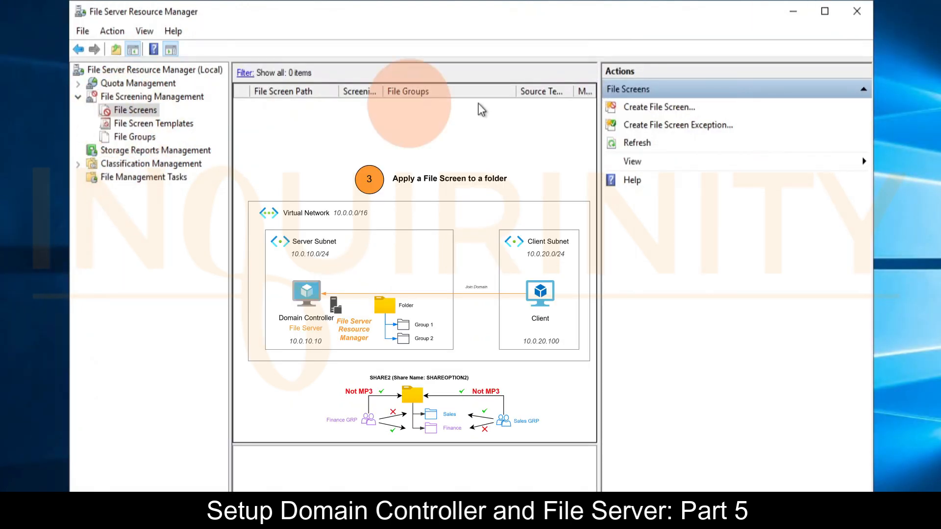
Start a new file screen and set its path to the share2 folder on the C: drive
{"action": "left_click", "coordinate": [672, 108]}
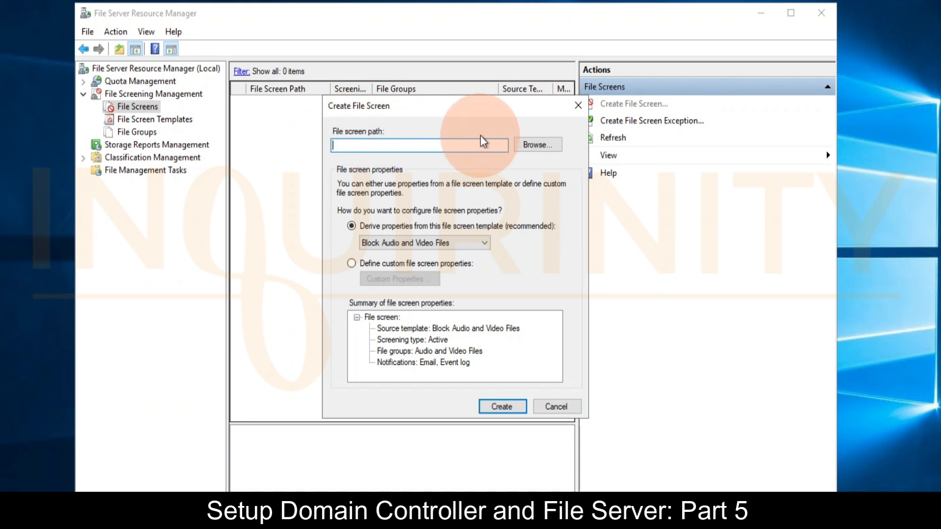
{"action": "left_click", "coordinate": [534, 145]}
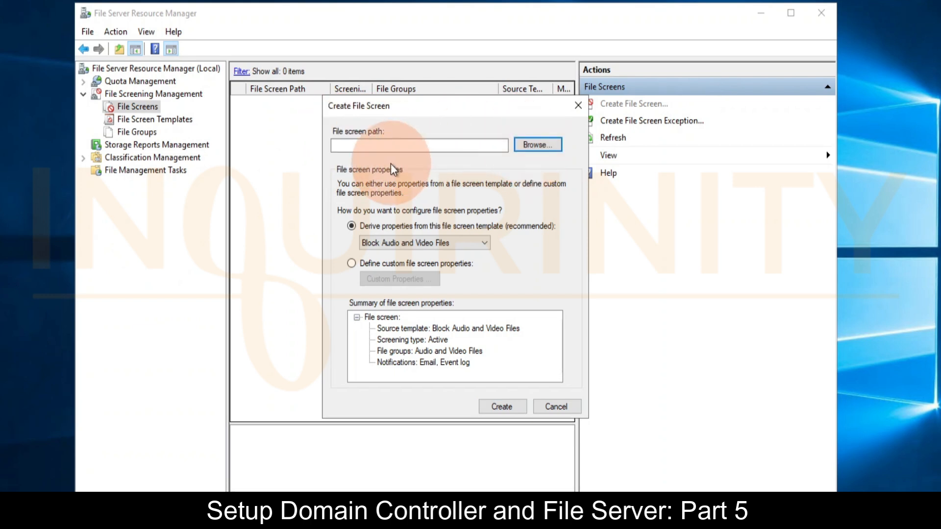
{"action": "left_click", "coordinate": [555, 146]}
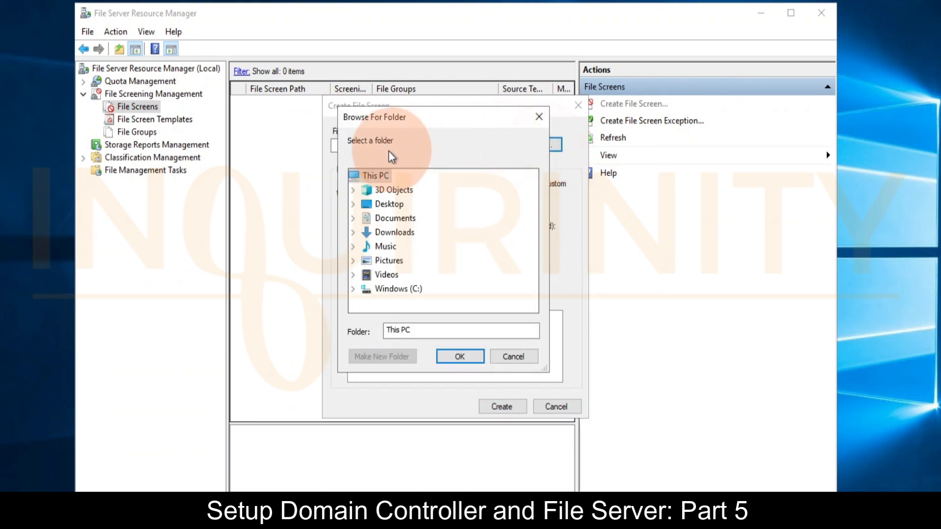
{"action": "double_click", "coordinate": [388, 290]}
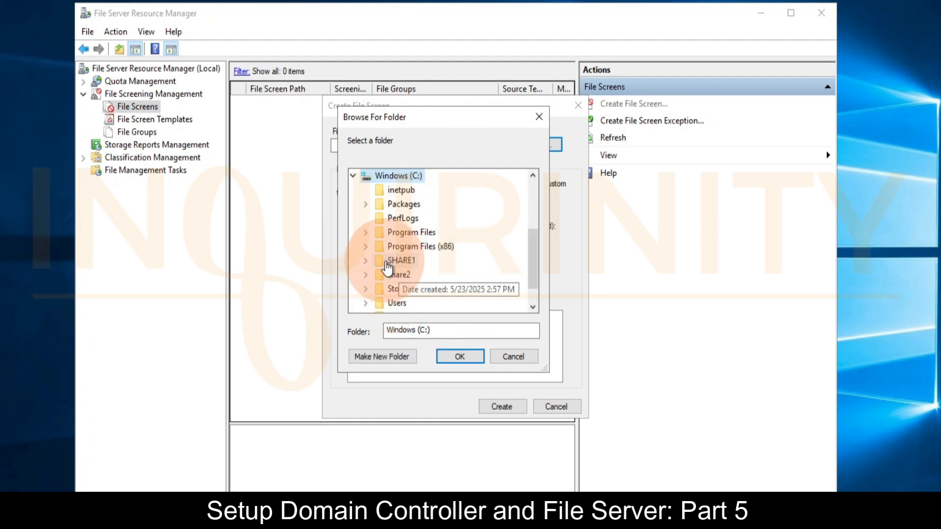
{"action": "double_click", "coordinate": [398, 277]}
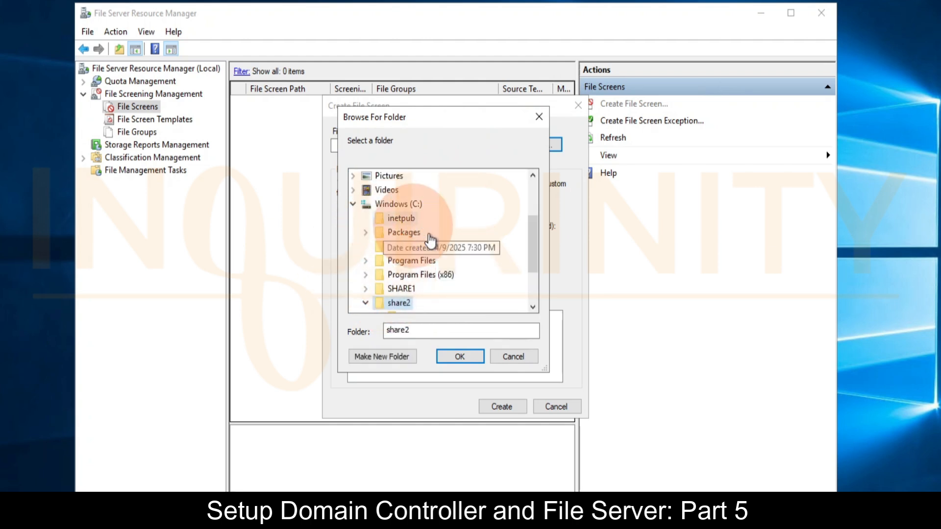
{"action": "left_click", "coordinate": [458, 359]}
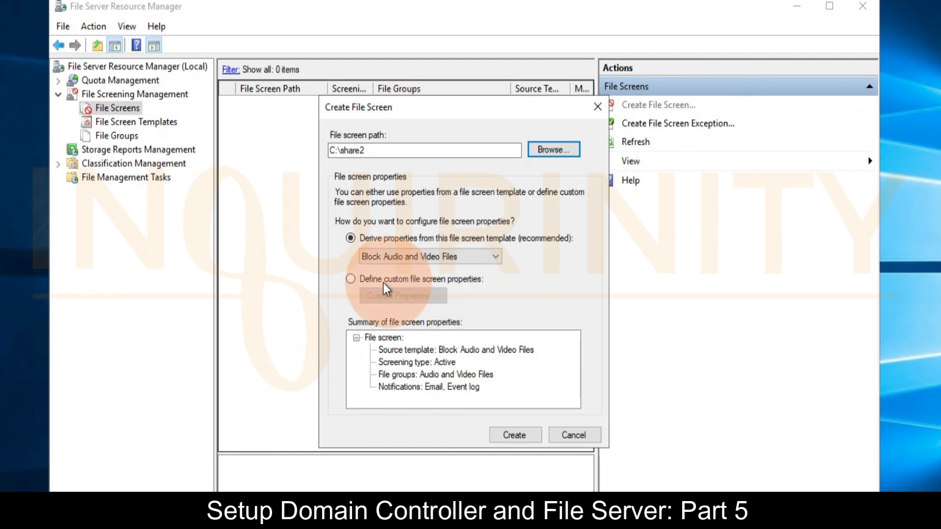
Choose custom properties instead of a template for the C:\share2 file screen and open them for editing
{"action": "left_click", "coordinate": [350, 279]}
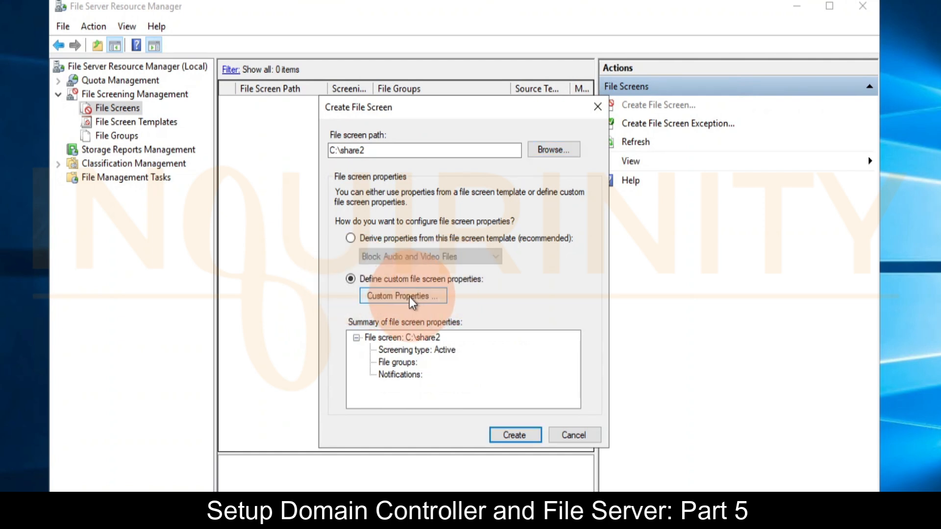
{"action": "left_click", "coordinate": [410, 296]}
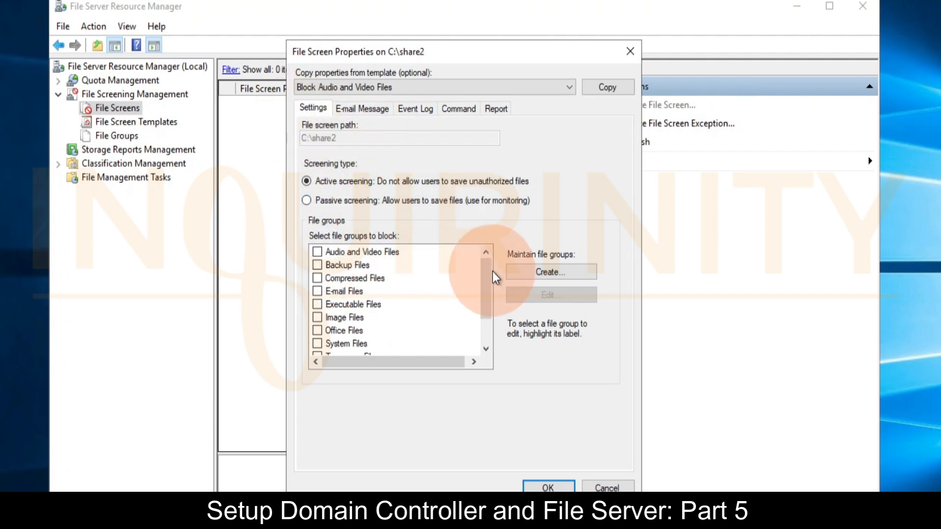
{"action": "mouse_move", "coordinate": [485, 269]}
{"action": "left_mouse_down"}
{"action": "mouse_move", "coordinate": [484, 323]}
{"action": "mouse_move", "coordinate": [484, 269]}
{"action": "left_mouse_up"}
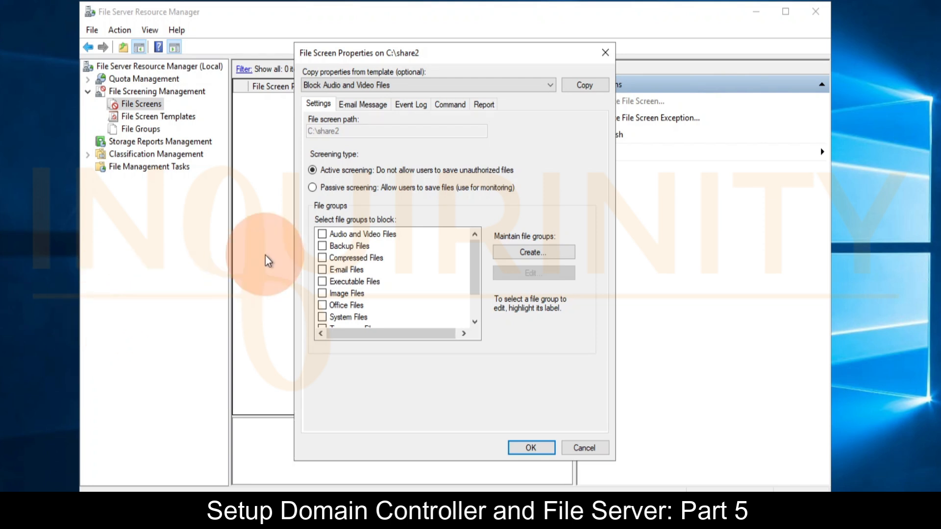
Create a file group named MP3 GROUP that includes files matching *.mp3
{"action": "left_click", "coordinate": [546, 254]}
{"action": "left_click", "coordinate": [345, 144]}
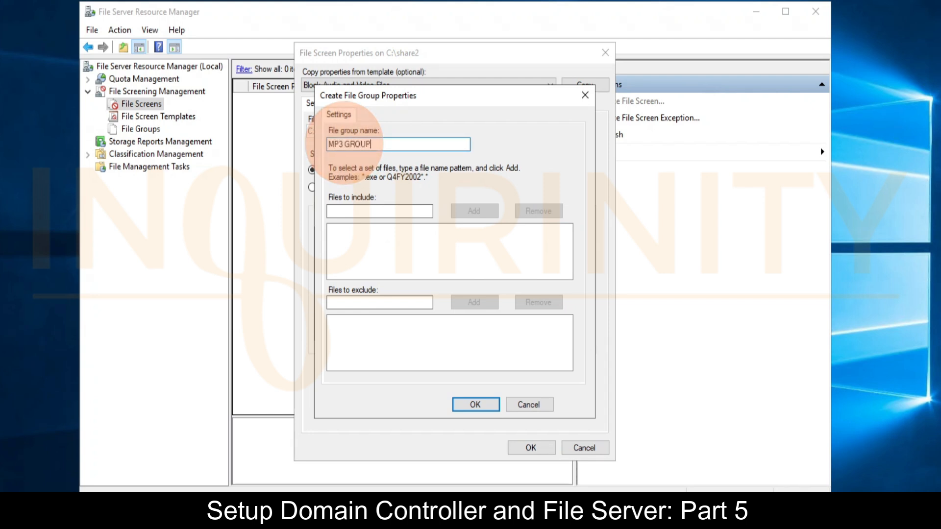
{"action": "type", "text": "MP3 GROUP"}
{"action": "left_click", "coordinate": [344, 212]}
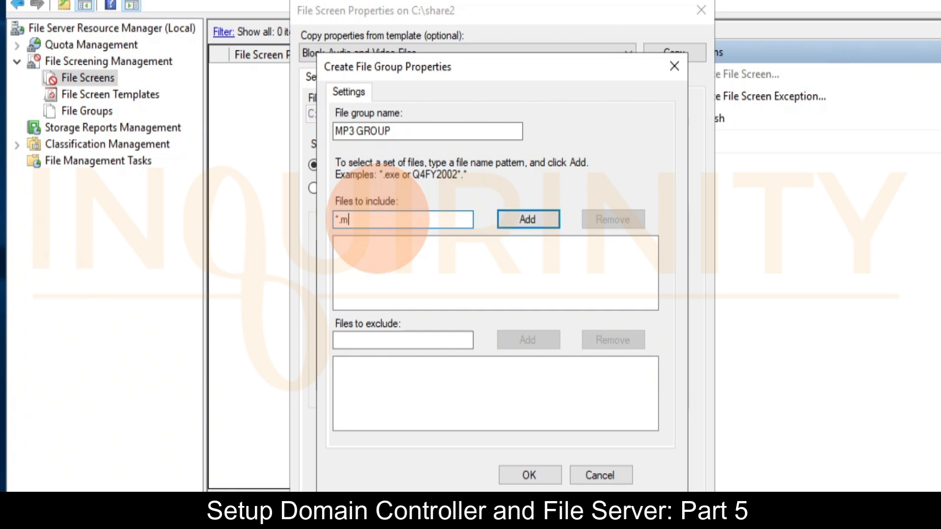
{"action": "type", "text": "3"}
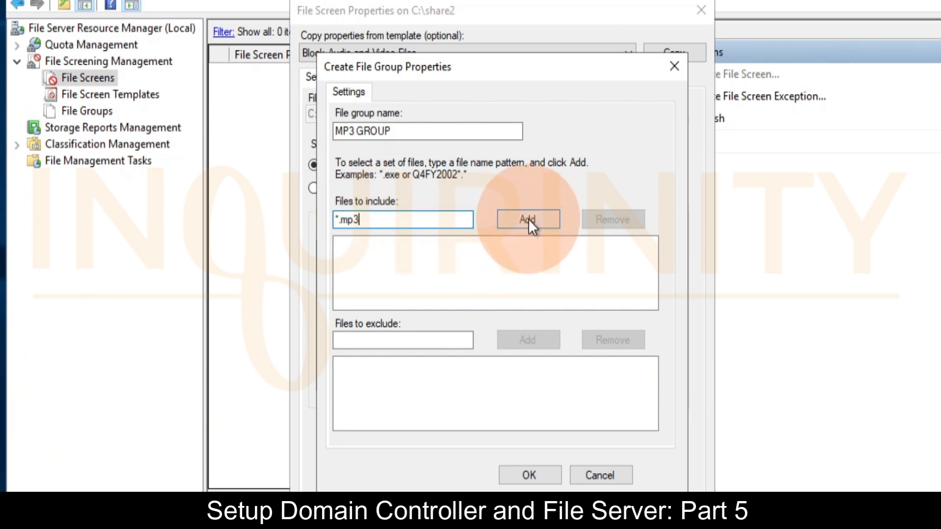
{"action": "left_click", "coordinate": [527, 219]}
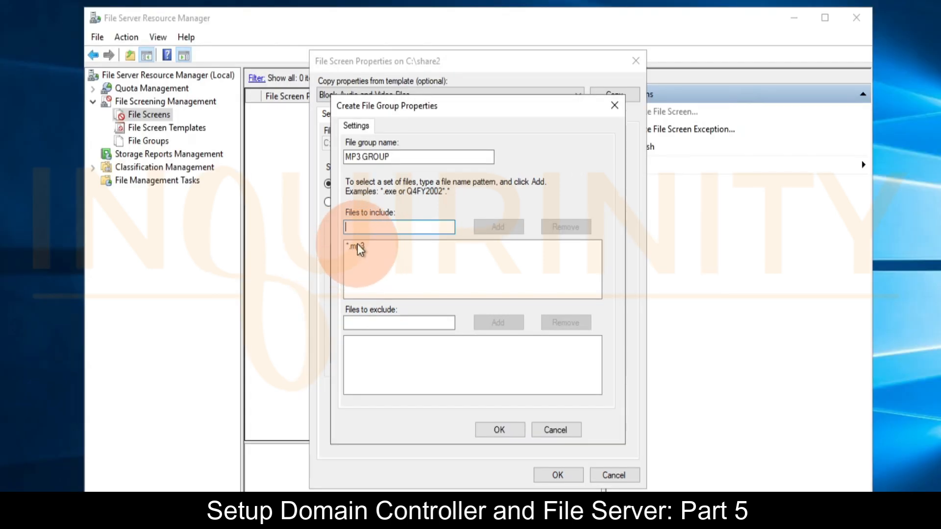
{"action": "left_click", "coordinate": [512, 434]}
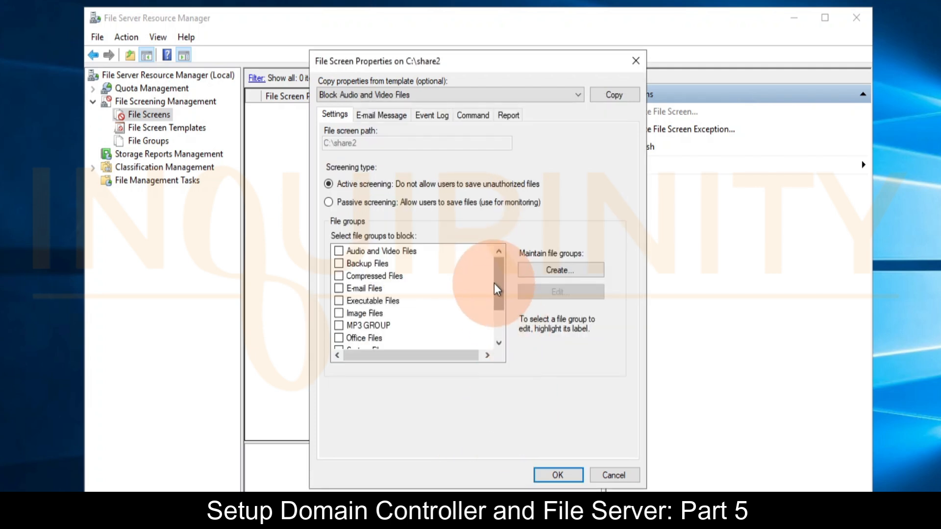
Block MP3 GROUP in the C:\share2 file screen, check the group's included pattern and accept the custom properties
{"action": "left_click_drag", "start_coordinate": [497, 270], "coordinate": [499, 312]}
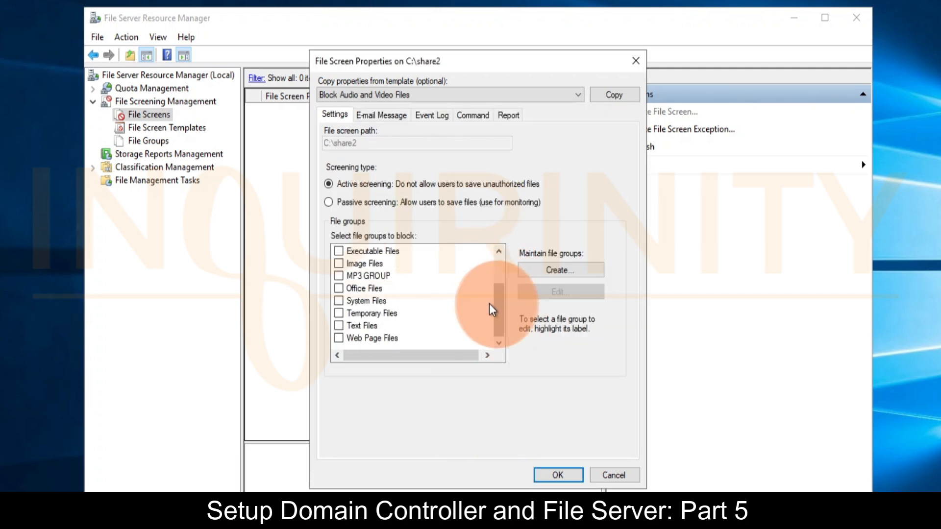
{"action": "left_click", "coordinate": [338, 276]}
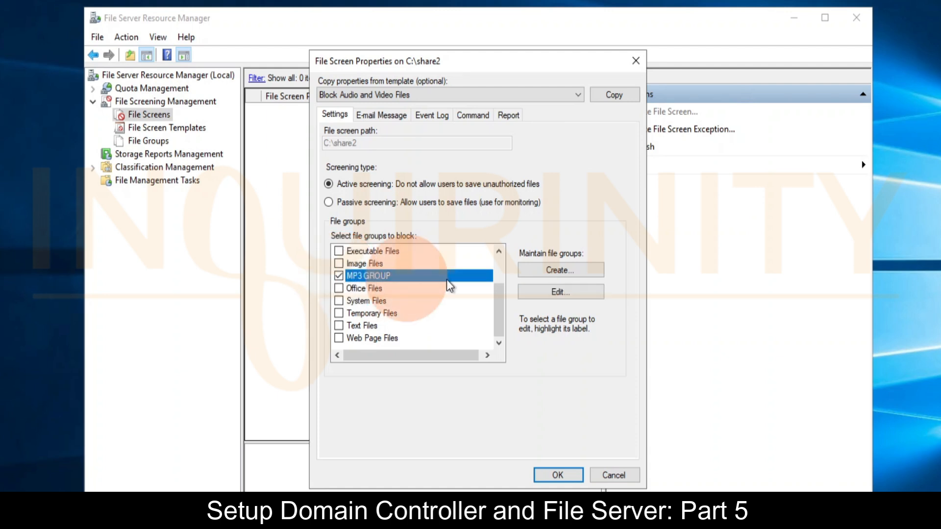
{"action": "left_click", "coordinate": [579, 292]}
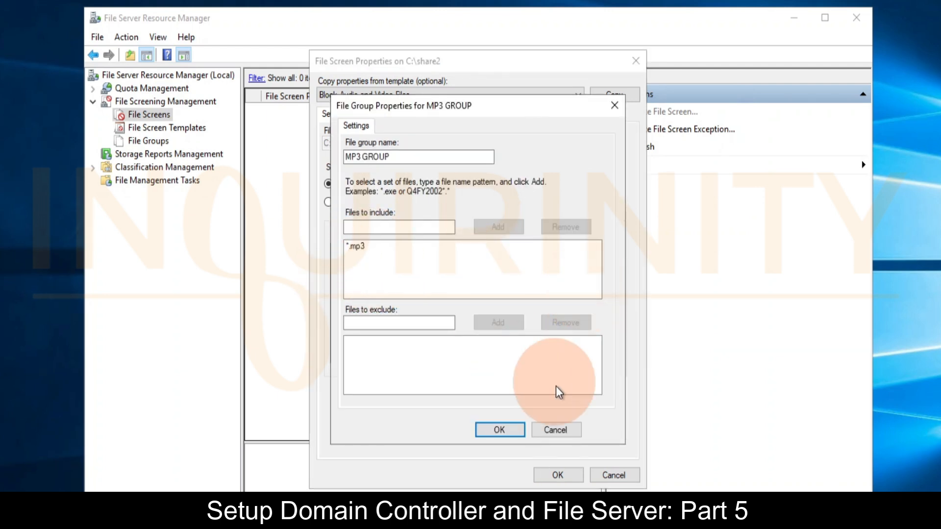
{"action": "left_click", "coordinate": [549, 426]}
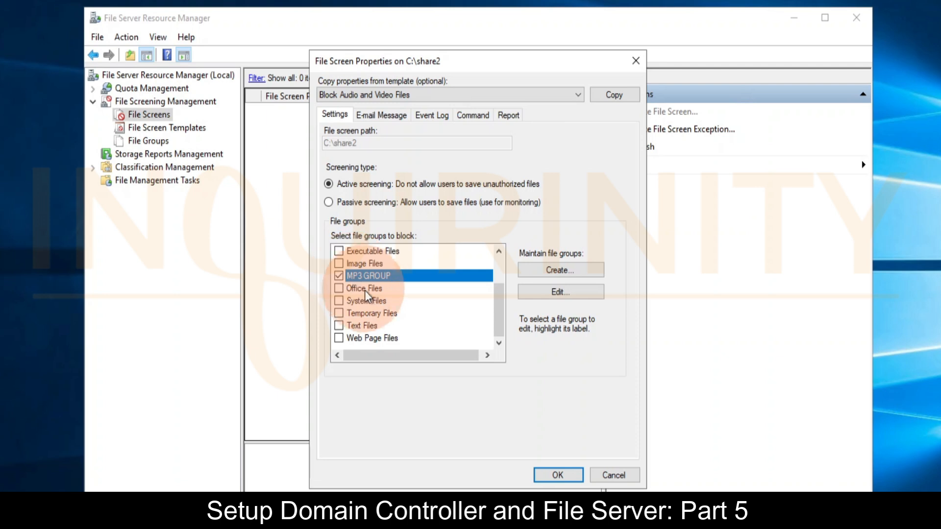
{"action": "left_click", "coordinate": [558, 475]}
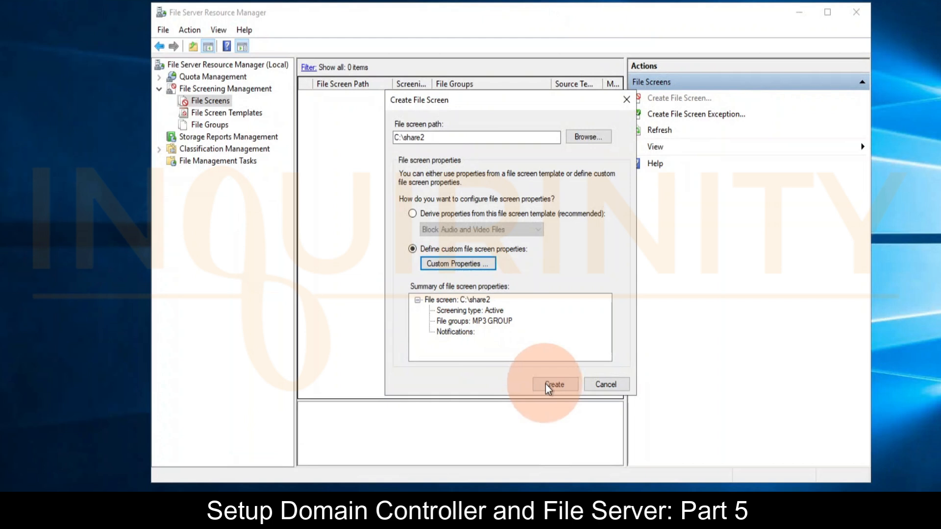
Create the C:\share2 file screen, saving it without creating a template
{"action": "left_click", "coordinate": [520, 428]}
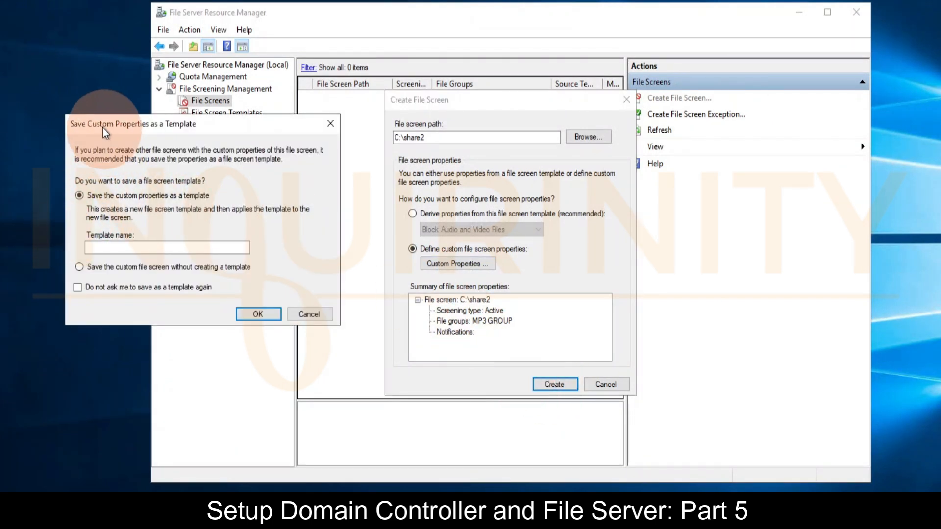
{"action": "left_click_drag", "start_coordinate": [104, 132], "coordinate": [342, 131]}
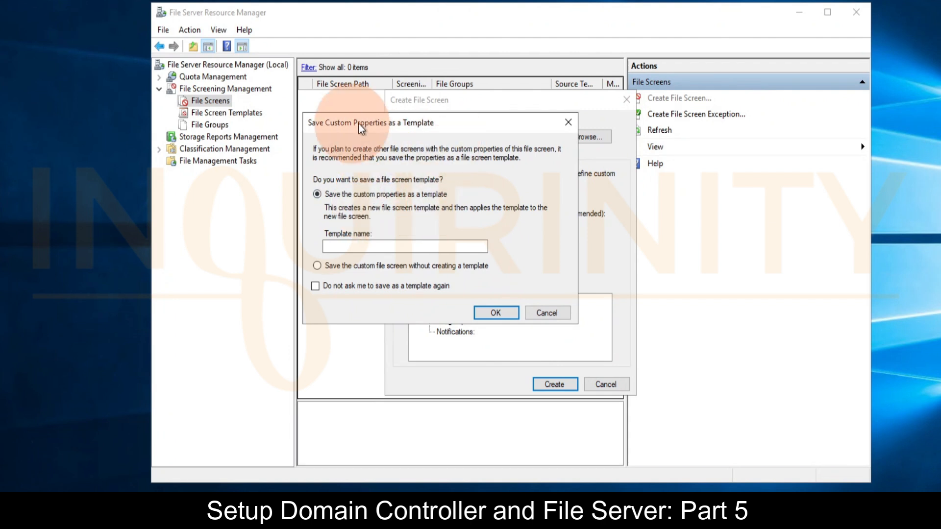
{"action": "left_click", "coordinate": [317, 266]}
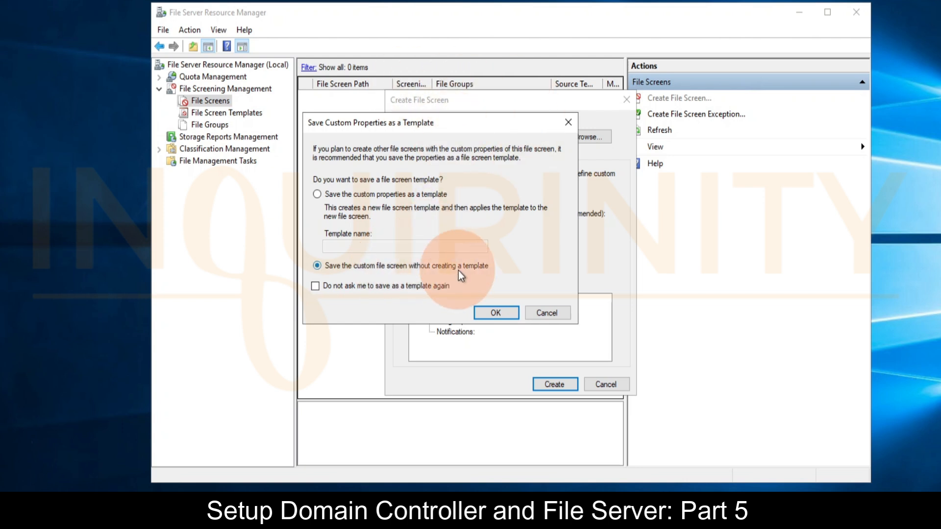
{"action": "left_click", "coordinate": [496, 313]}
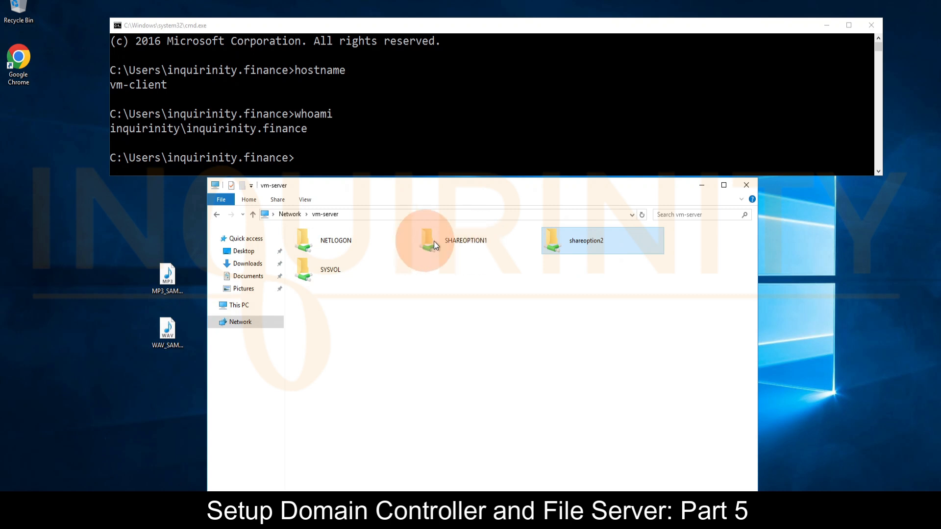
In File Explorer on vm-client, open shareoption2, test access to its SALES and FINANCE folders and return to the share's root
{"action": "double_click", "coordinate": [577, 245]}
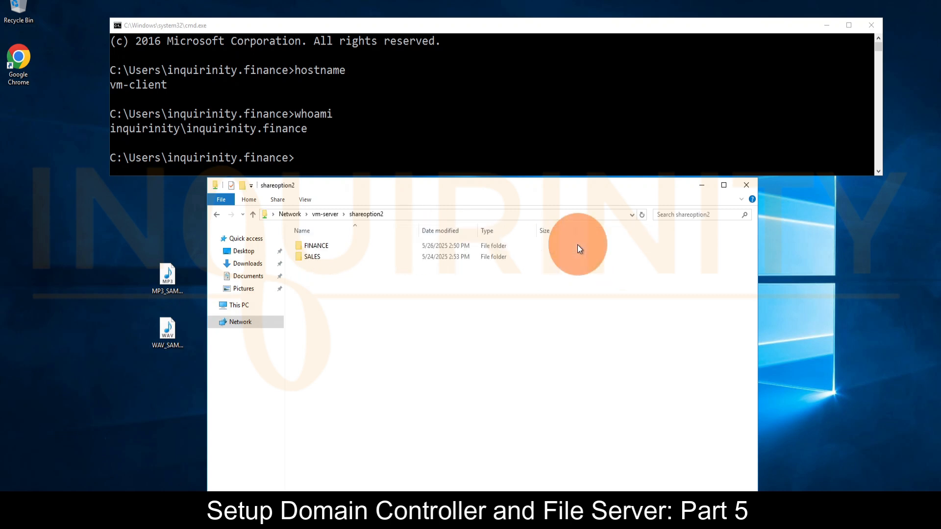
{"action": "double_click", "coordinate": [310, 256]}
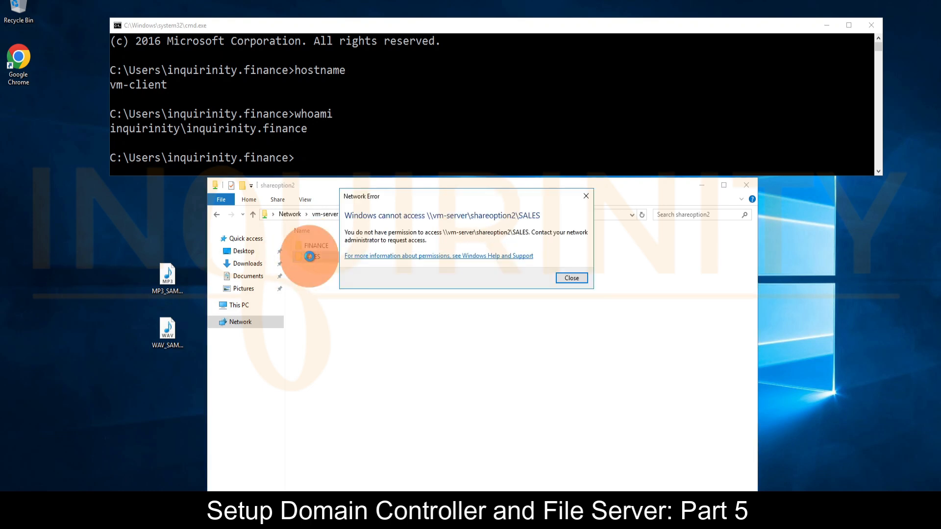
{"action": "left_click", "coordinate": [567, 281]}
{"action": "double_click", "coordinate": [323, 245]}
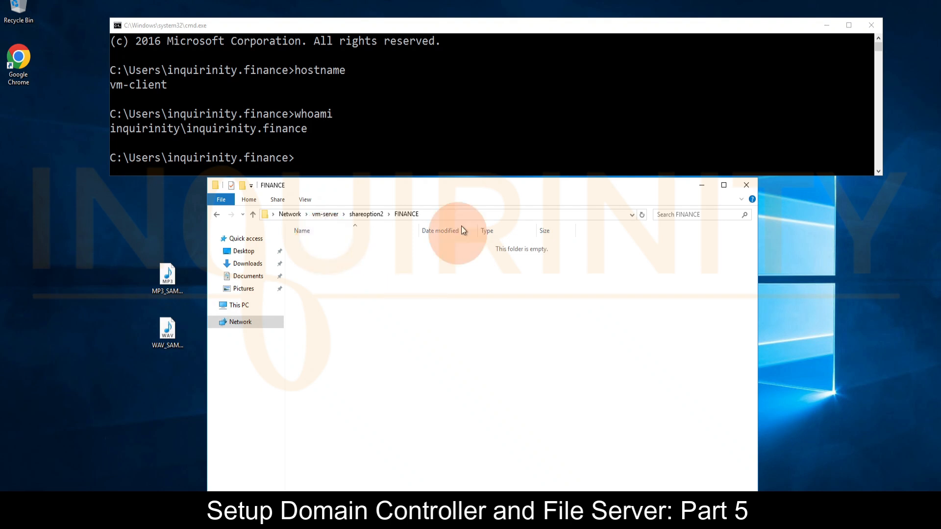
{"action": "left_click", "coordinate": [367, 215]}
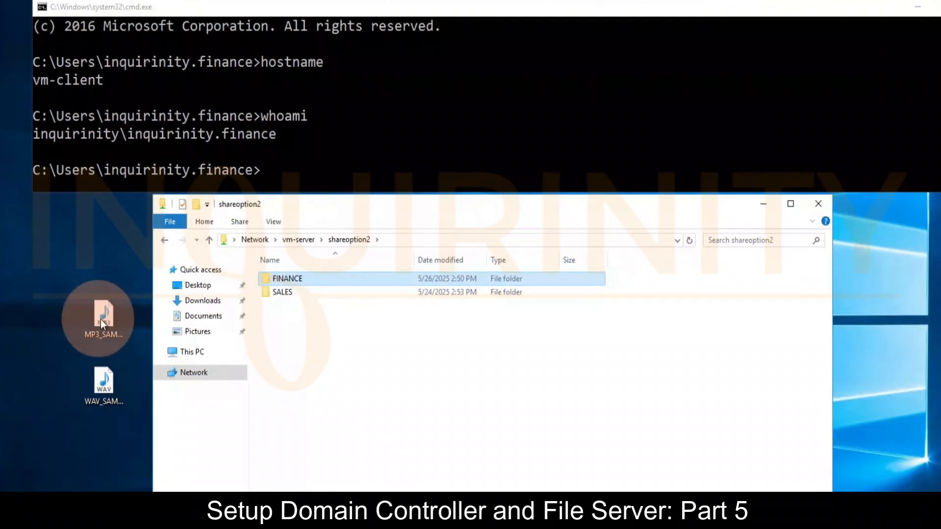
Move the MP3_SAMPLE and WAV_SAMPLE desktop icons further away from the File Explorer window
{"action": "left_click", "coordinate": [166, 278]}
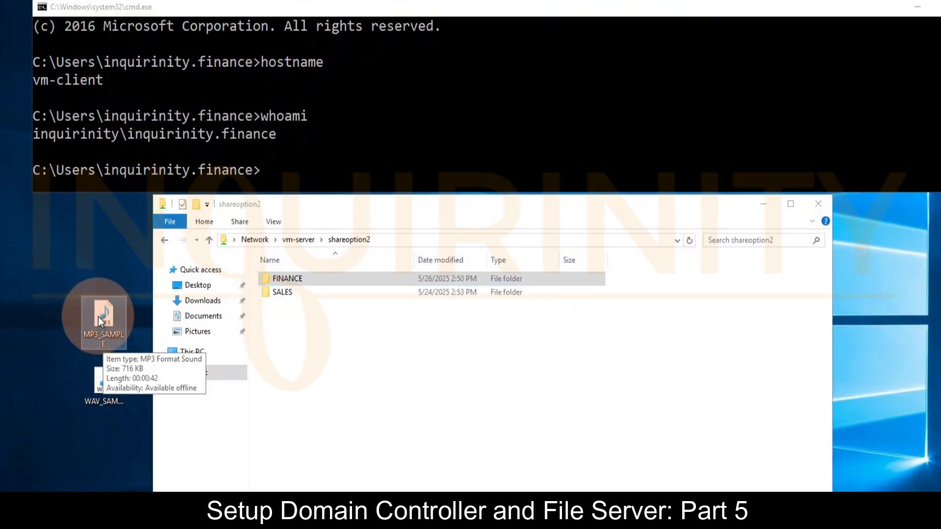
{"action": "left_click_drag", "start_coordinate": [98, 316], "coordinate": [57, 311]}
{"action": "left_click_drag", "start_coordinate": [103, 383], "coordinate": [55, 383]}
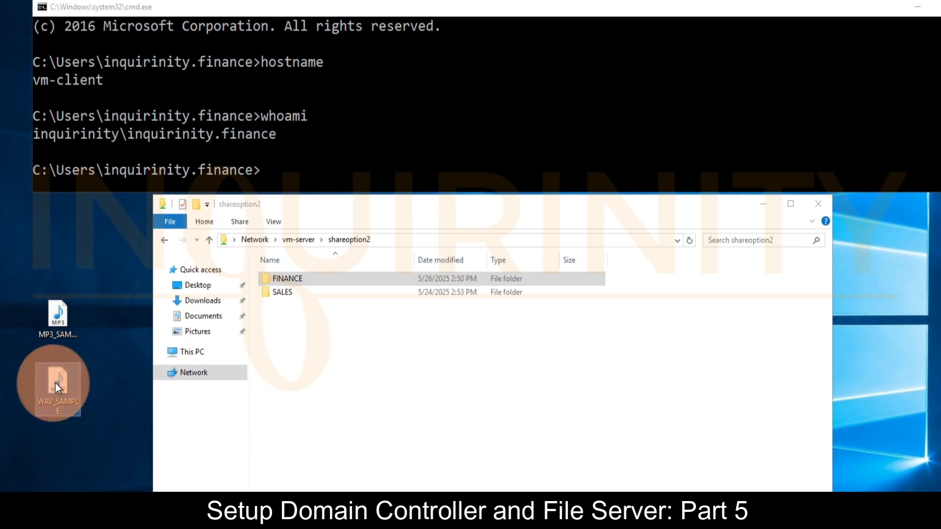
Check the file type and size in the properties of MP3_SAMPLE and WAV_SAMPLE on the desktop
{"action": "right_click", "coordinate": [57, 310]}
{"action": "left_click", "coordinate": [108, 525]}
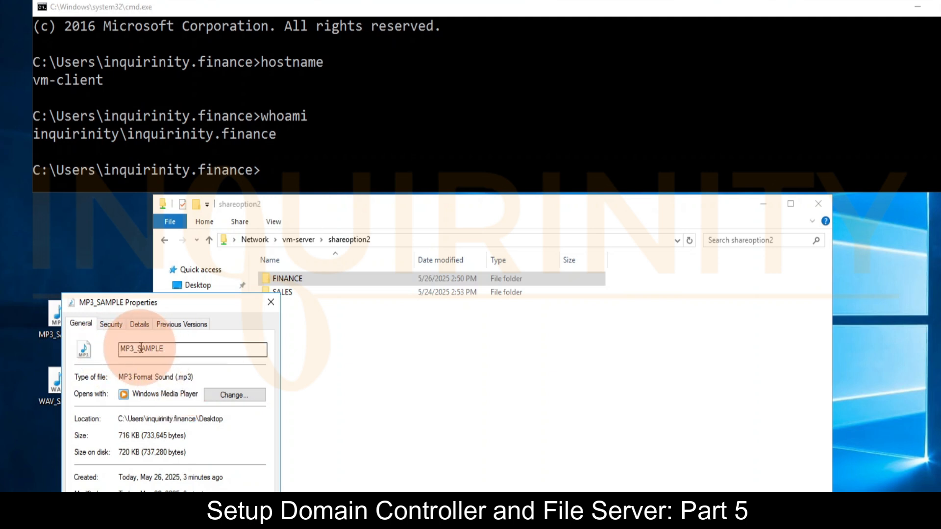
{"action": "key", "text": "Escape"}
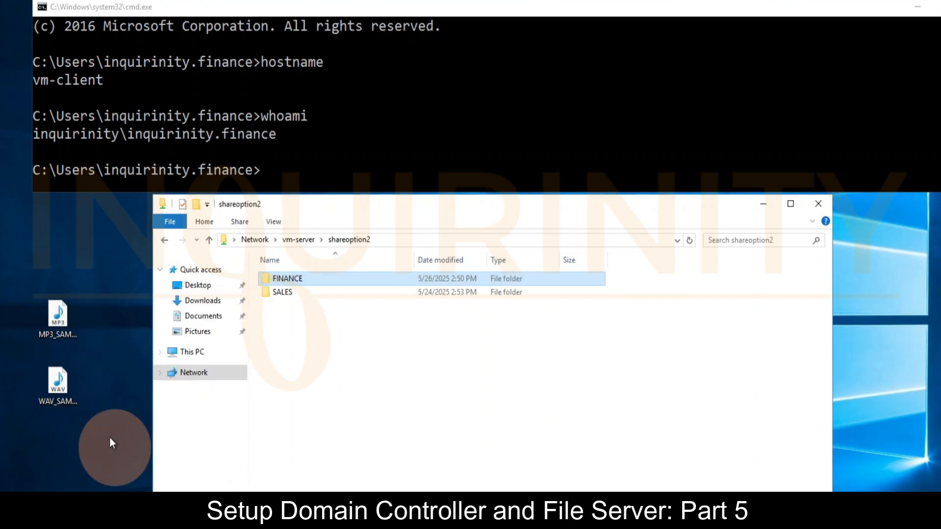
{"action": "right_click", "coordinate": [57, 384]}
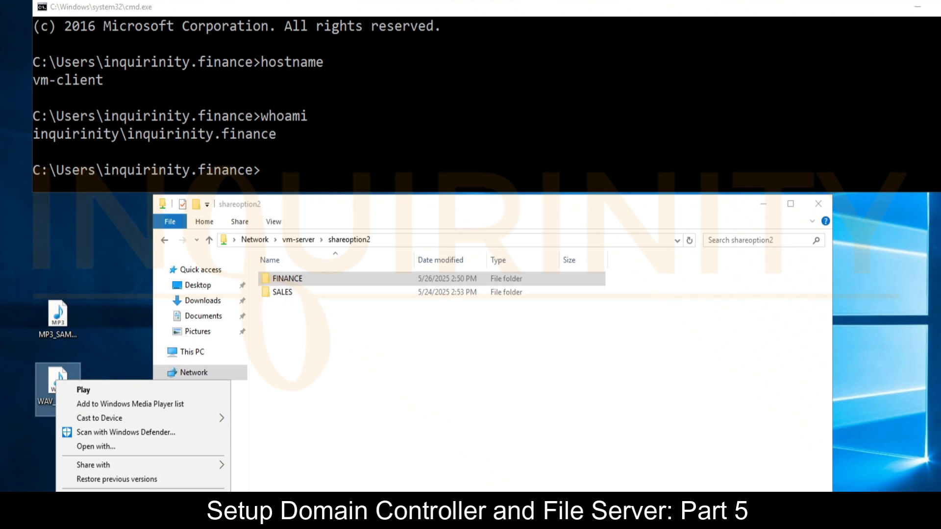
{"action": "key", "text": "r"}
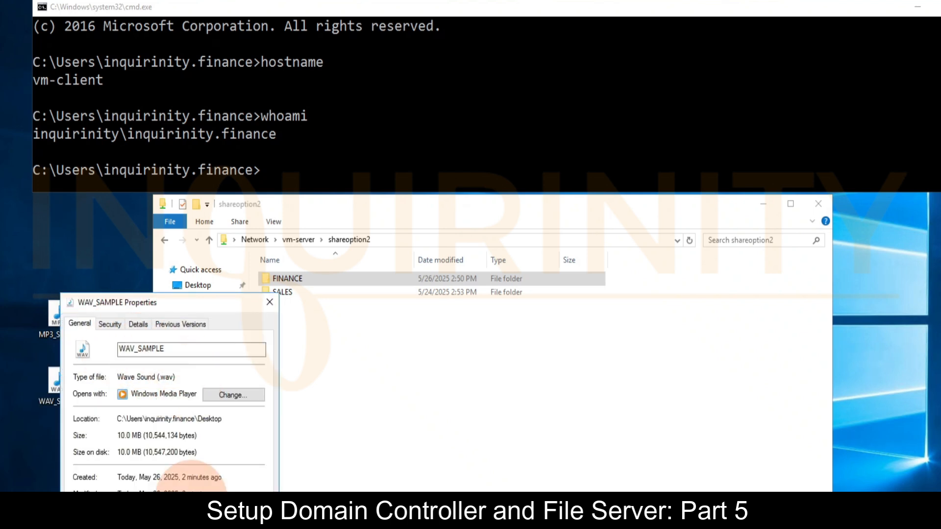
{"action": "left_click", "coordinate": [198, 527]}
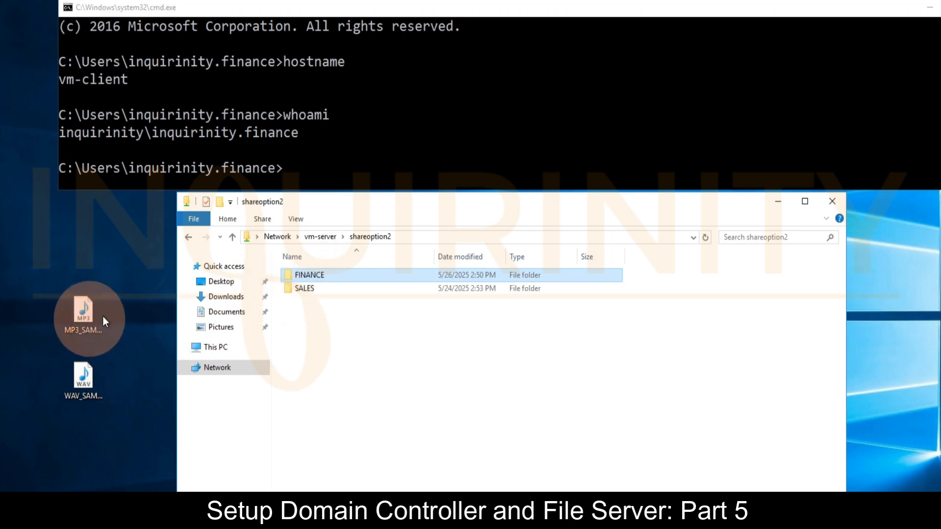
Review the properties of the desktop file WAV_SAMPLE again and close them
{"action": "left_click", "coordinate": [85, 310]}
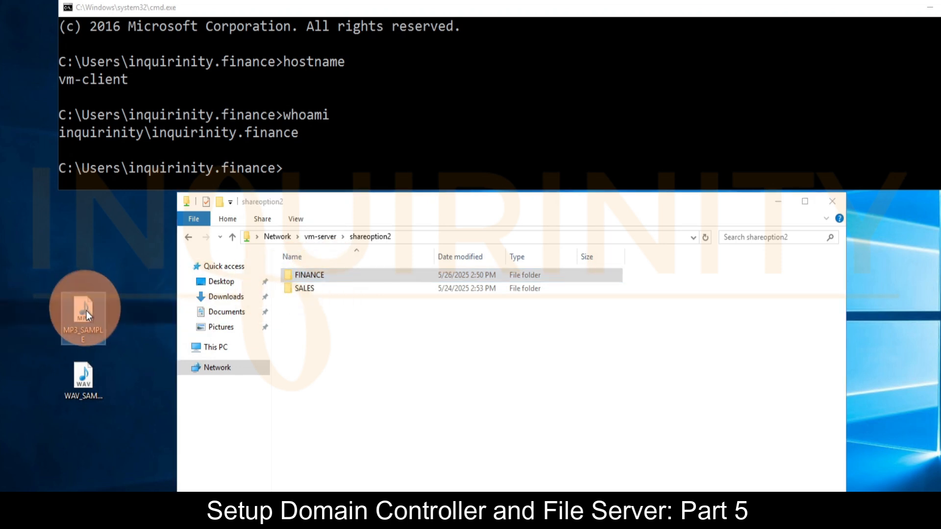
{"action": "left_click", "coordinate": [80, 385]}
{"action": "right_click", "coordinate": [82, 377]}
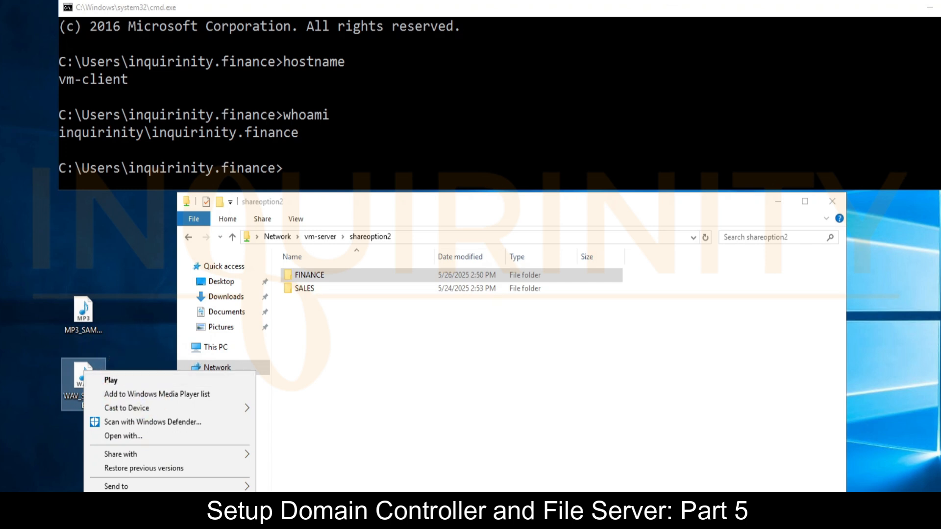
{"action": "key", "text": "r"}
{"action": "left_click", "coordinate": [183, 431]}
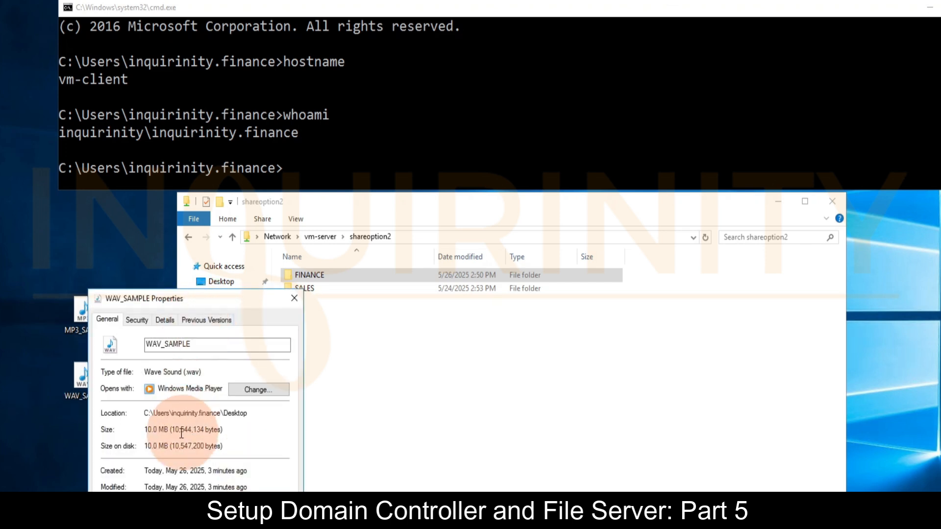
{"action": "key", "text": "Escape"}
{"action": "left_click", "coordinate": [362, 274]}
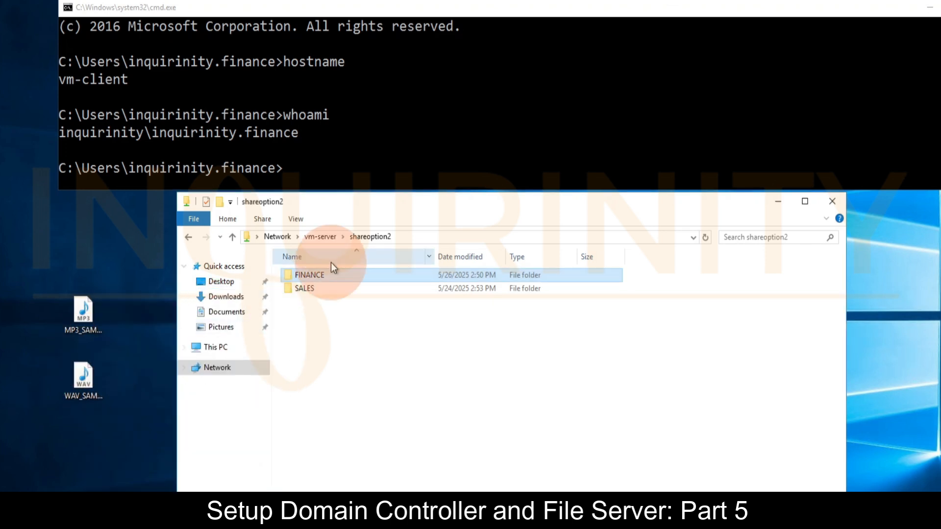
Copy WAV_SAMPLE from the desktop into the FINANCE folder of shareoption2
{"action": "right_click", "coordinate": [84, 380]}
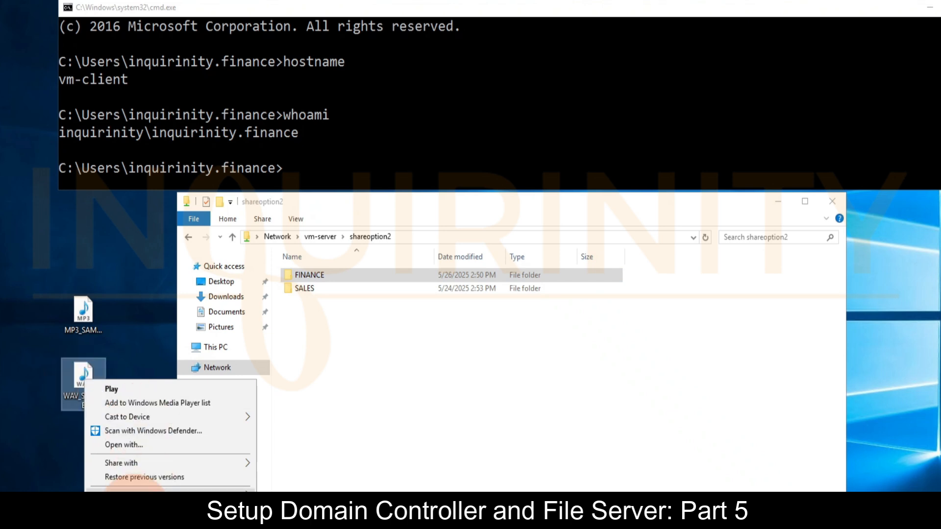
{"action": "left_click", "coordinate": [425, 186]}
{"action": "left_click", "coordinate": [311, 277]}
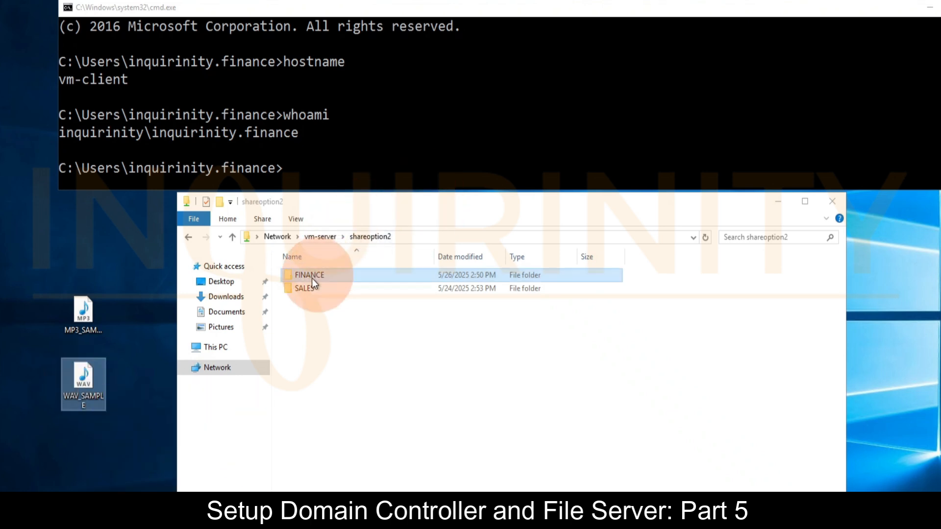
{"action": "double_click", "coordinate": [311, 277]}
{"action": "right_click", "coordinate": [333, 295]}
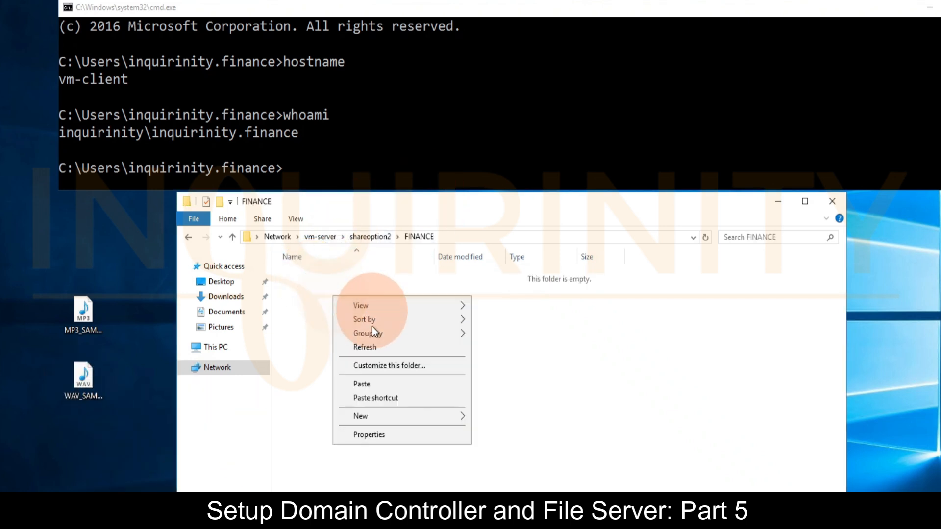
{"action": "left_click", "coordinate": [352, 384]}
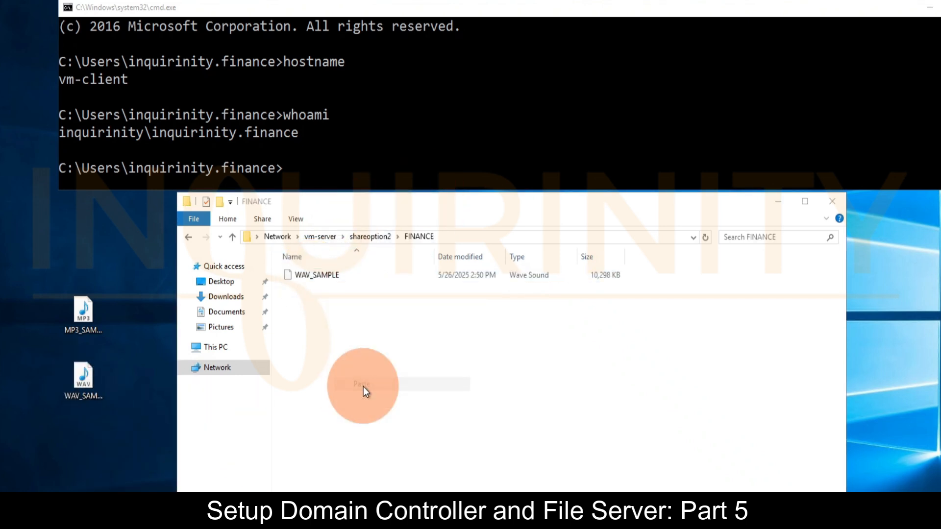
{"action": "left_click", "coordinate": [331, 310]}
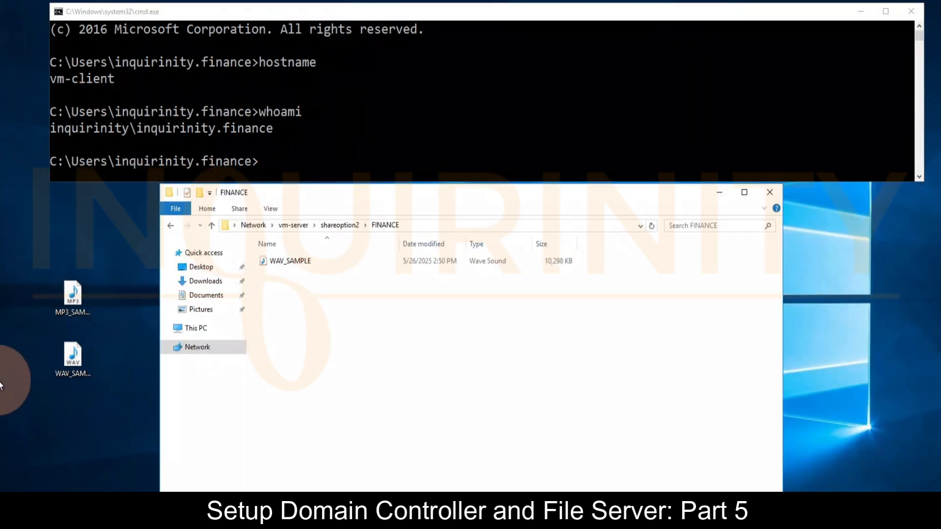
Check the file type and size in the properties of the desktop file MP3_SAMPLE
{"action": "left_click", "coordinate": [75, 293]}
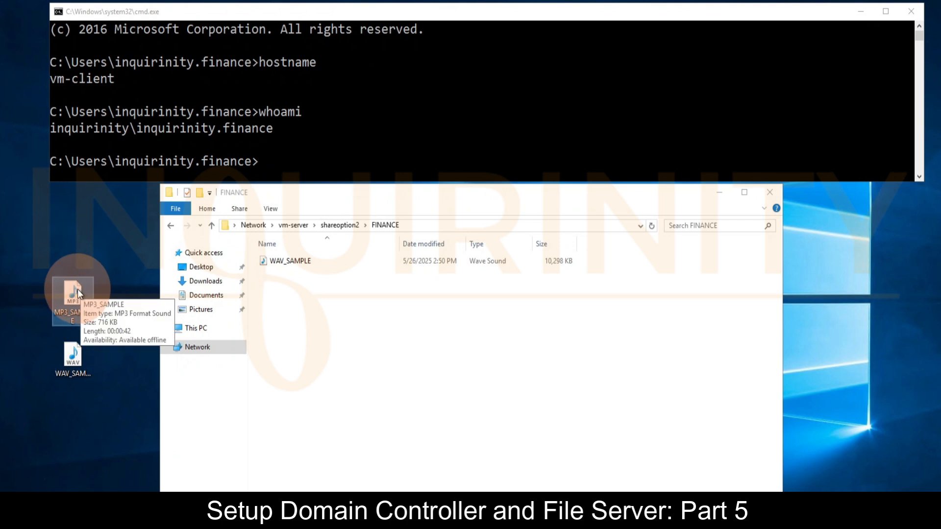
{"action": "right_click", "coordinate": [75, 294]}
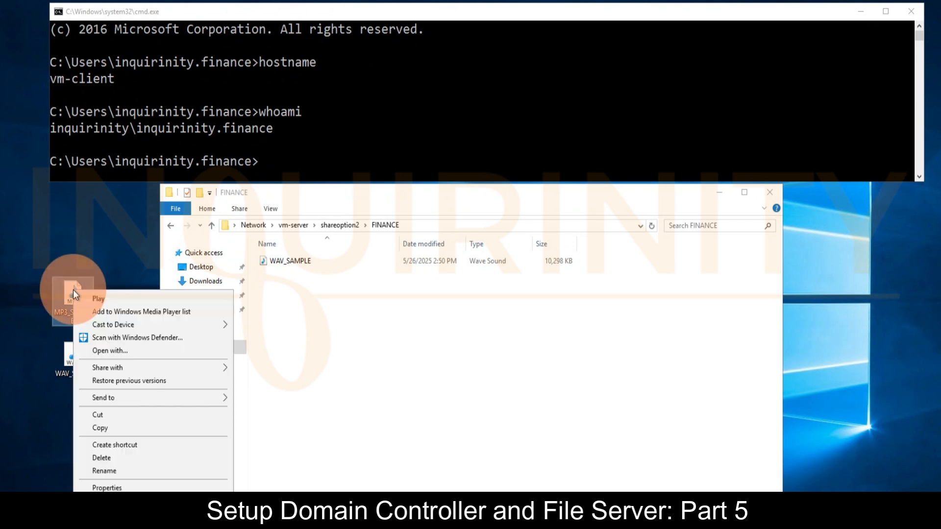
{"action": "left_click", "coordinate": [105, 486]}
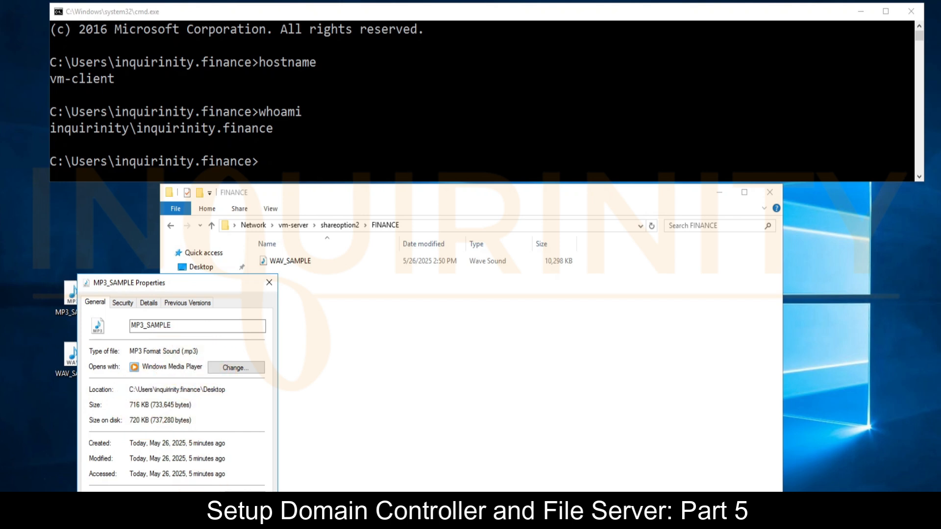
{"action": "key", "text": "Escape"}
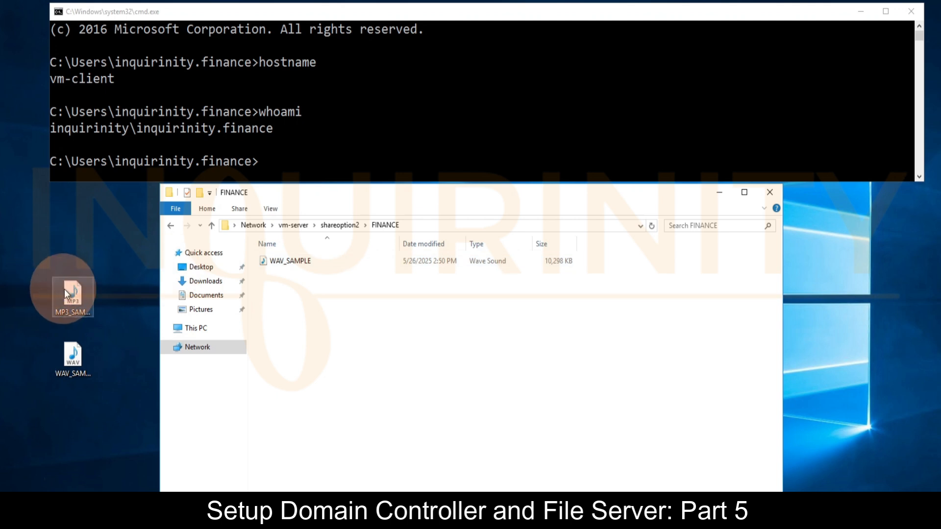
Try to copy MP3_SAMPLE from the desktop into the FINANCE folder and move the resulting dialog over the File Explorer window
{"action": "right_click", "coordinate": [68, 293]}
{"action": "left_click", "coordinate": [101, 427]}
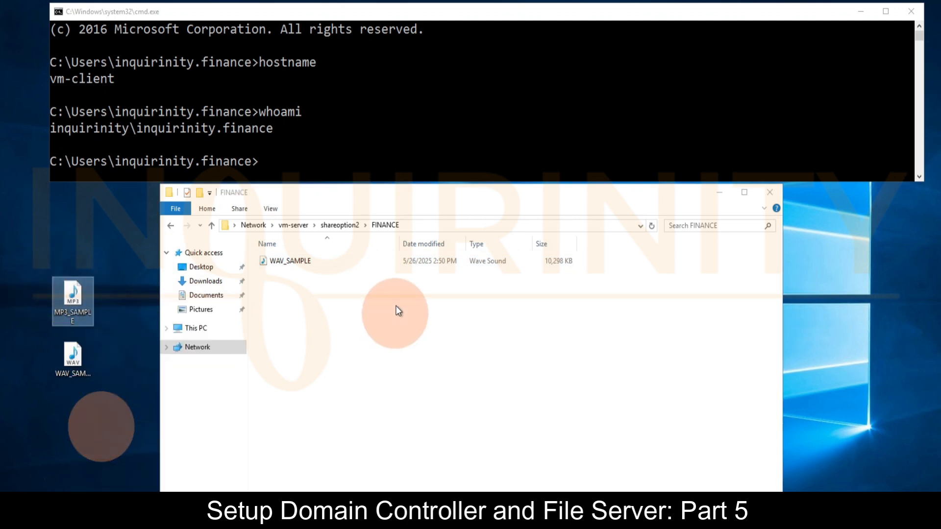
{"action": "right_click", "coordinate": [296, 309]}
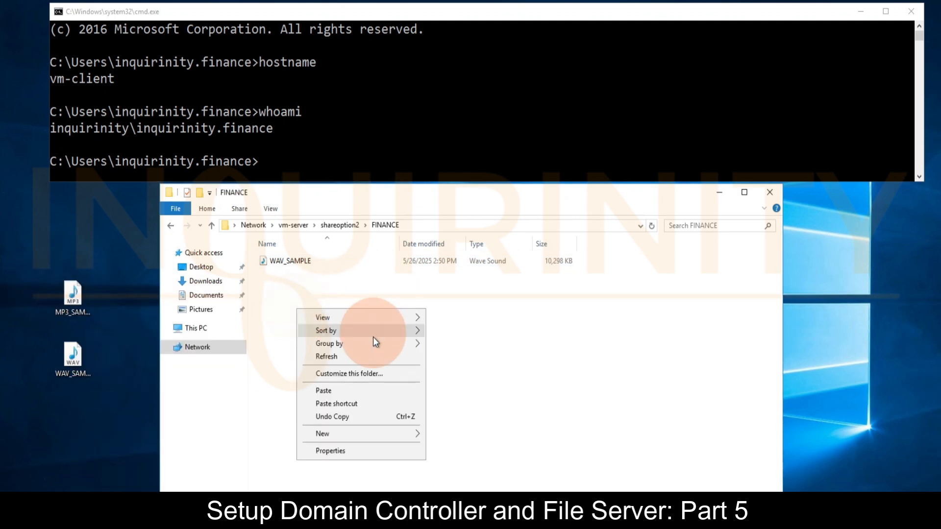
{"action": "left_click", "coordinate": [322, 392]}
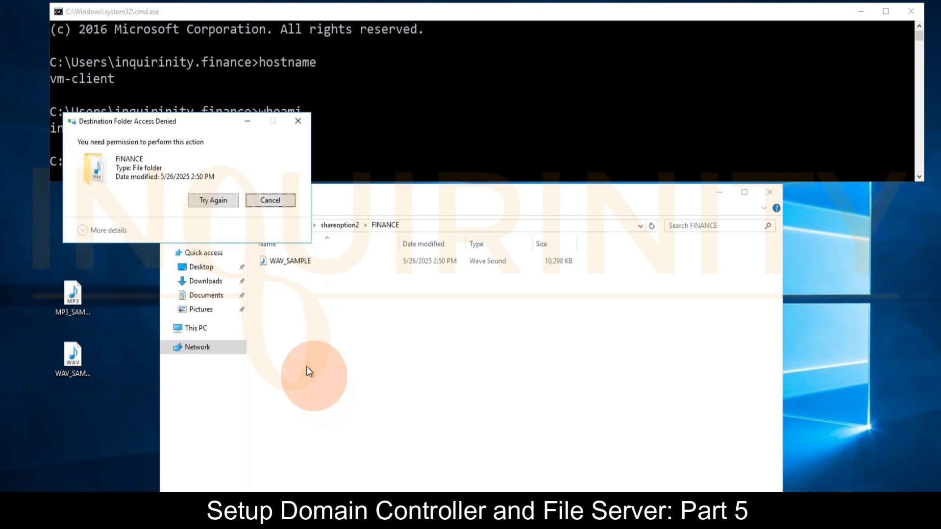
{"action": "left_click_drag", "start_coordinate": [105, 120], "coordinate": [295, 293]}
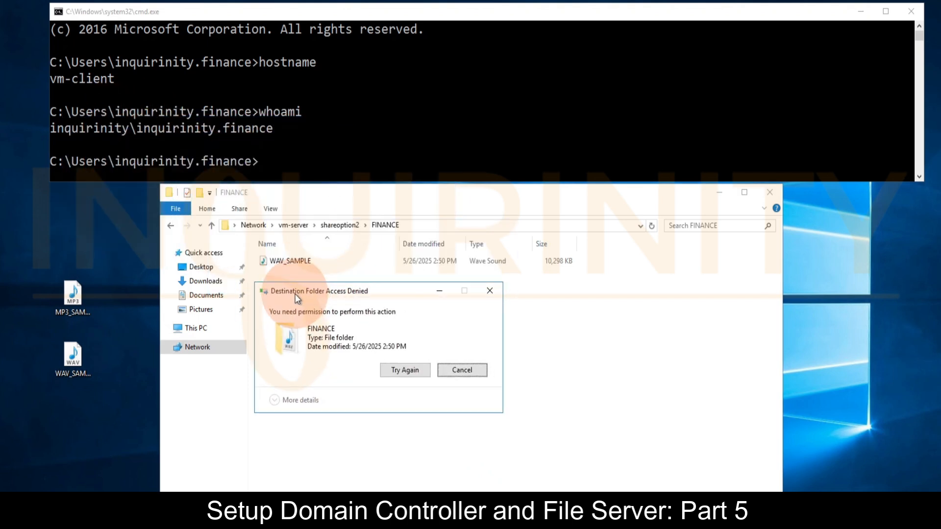